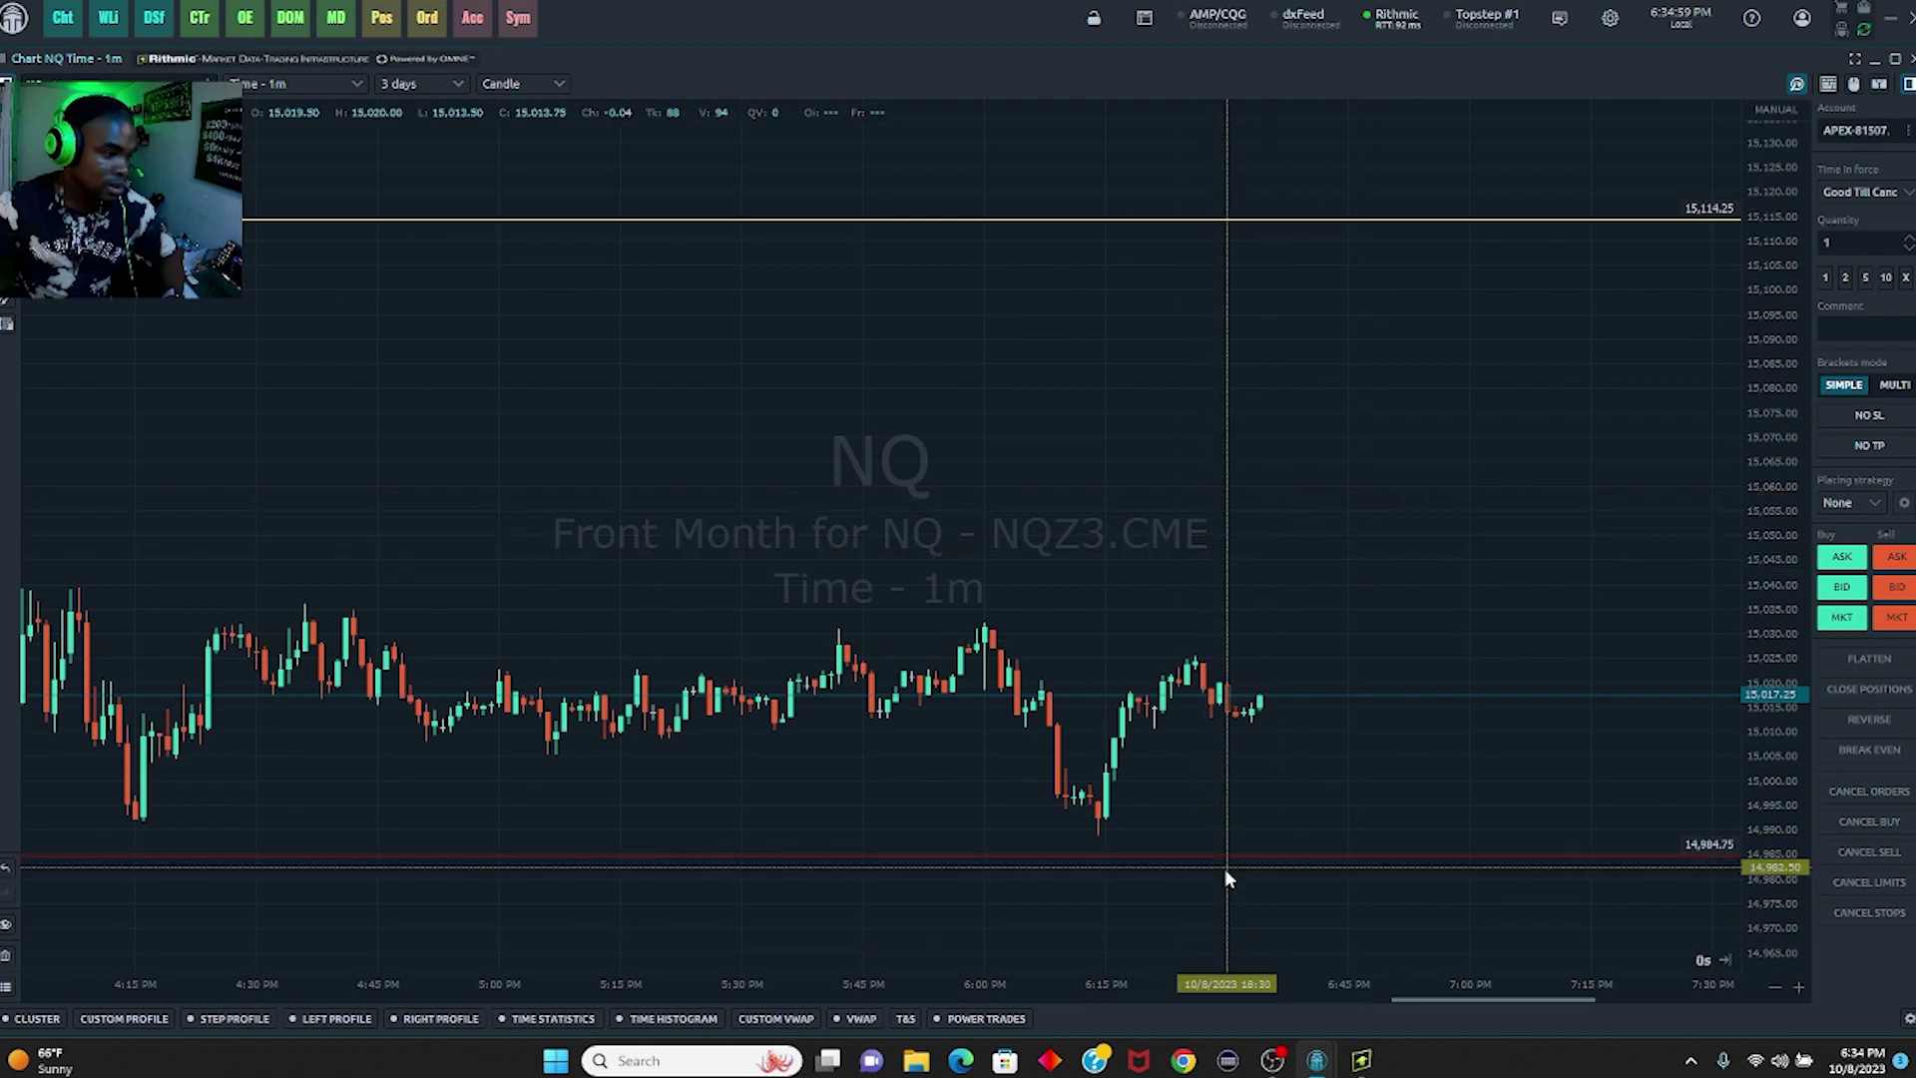
Step: Glance at the account list, then bring up the copy trading window with its five stopped bots
left_click(1856, 132)
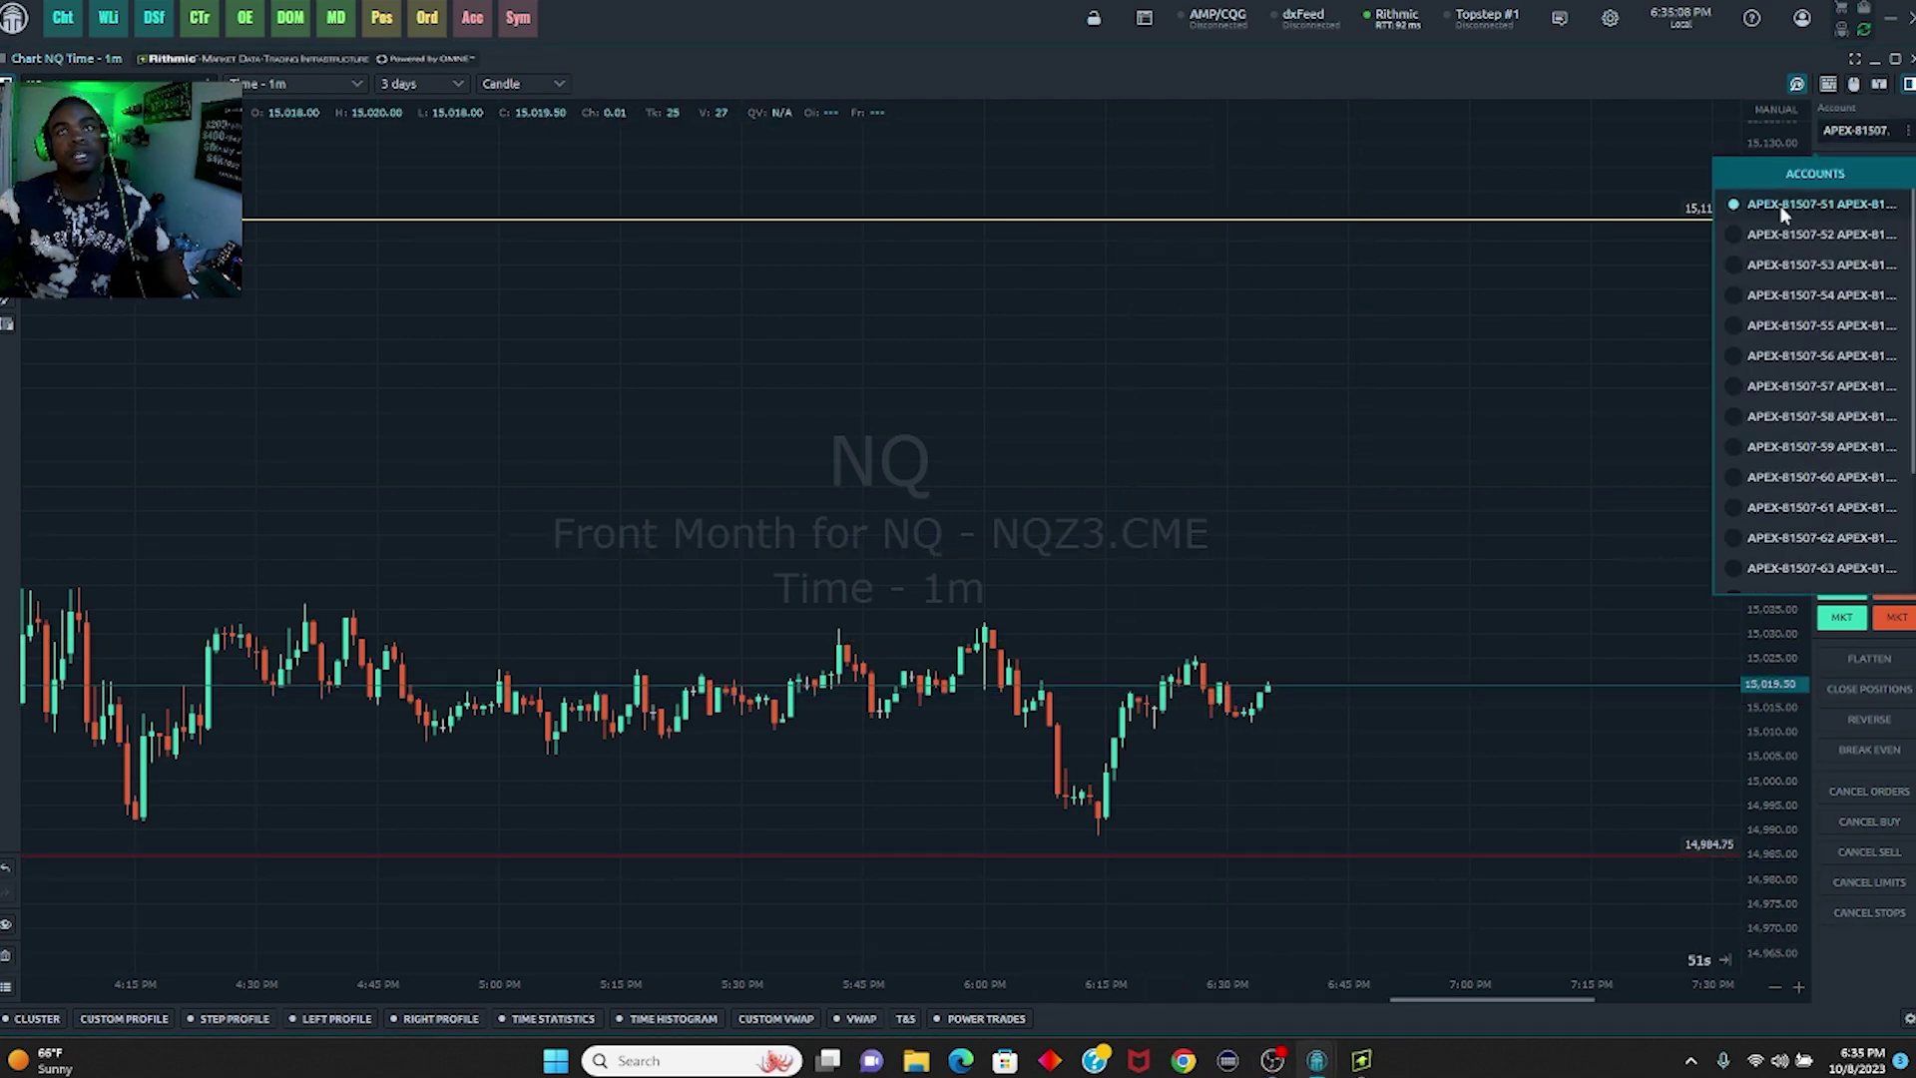
left_click(1254, 256)
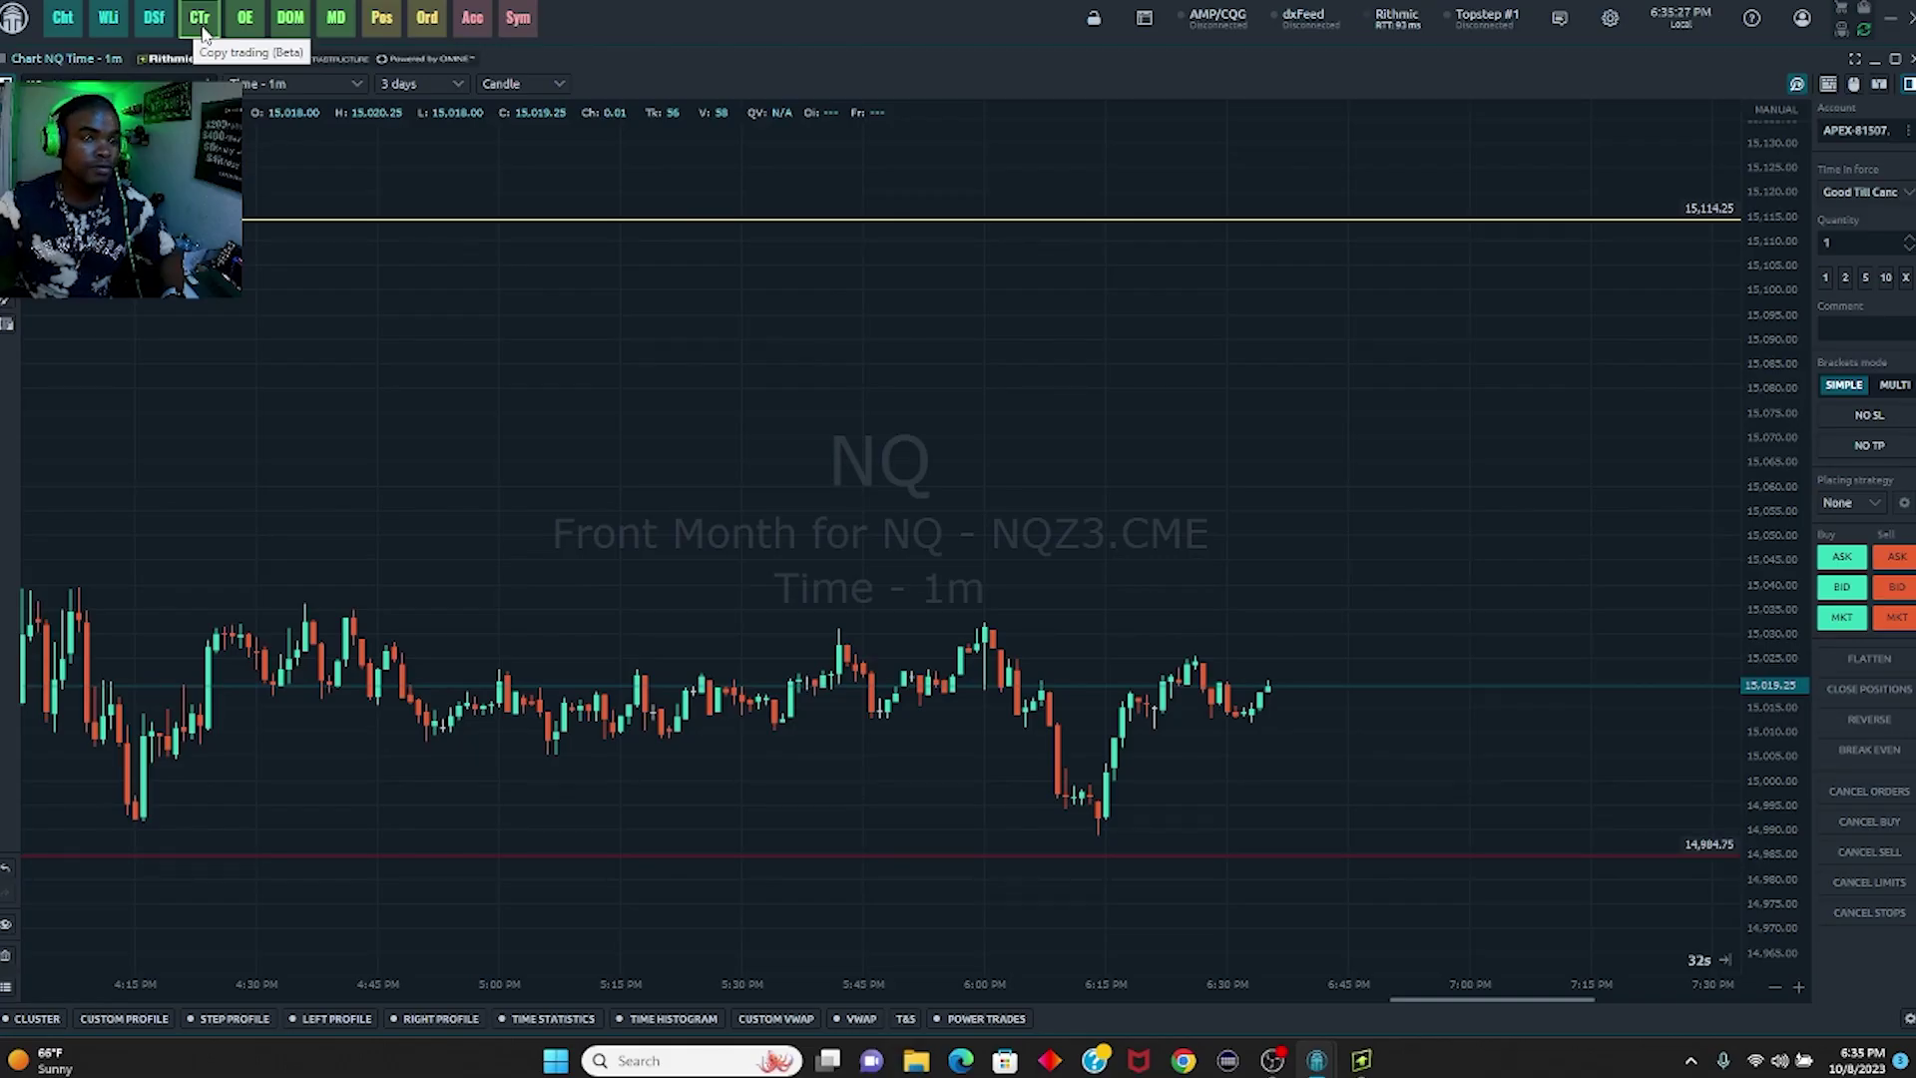
left_click(201, 26)
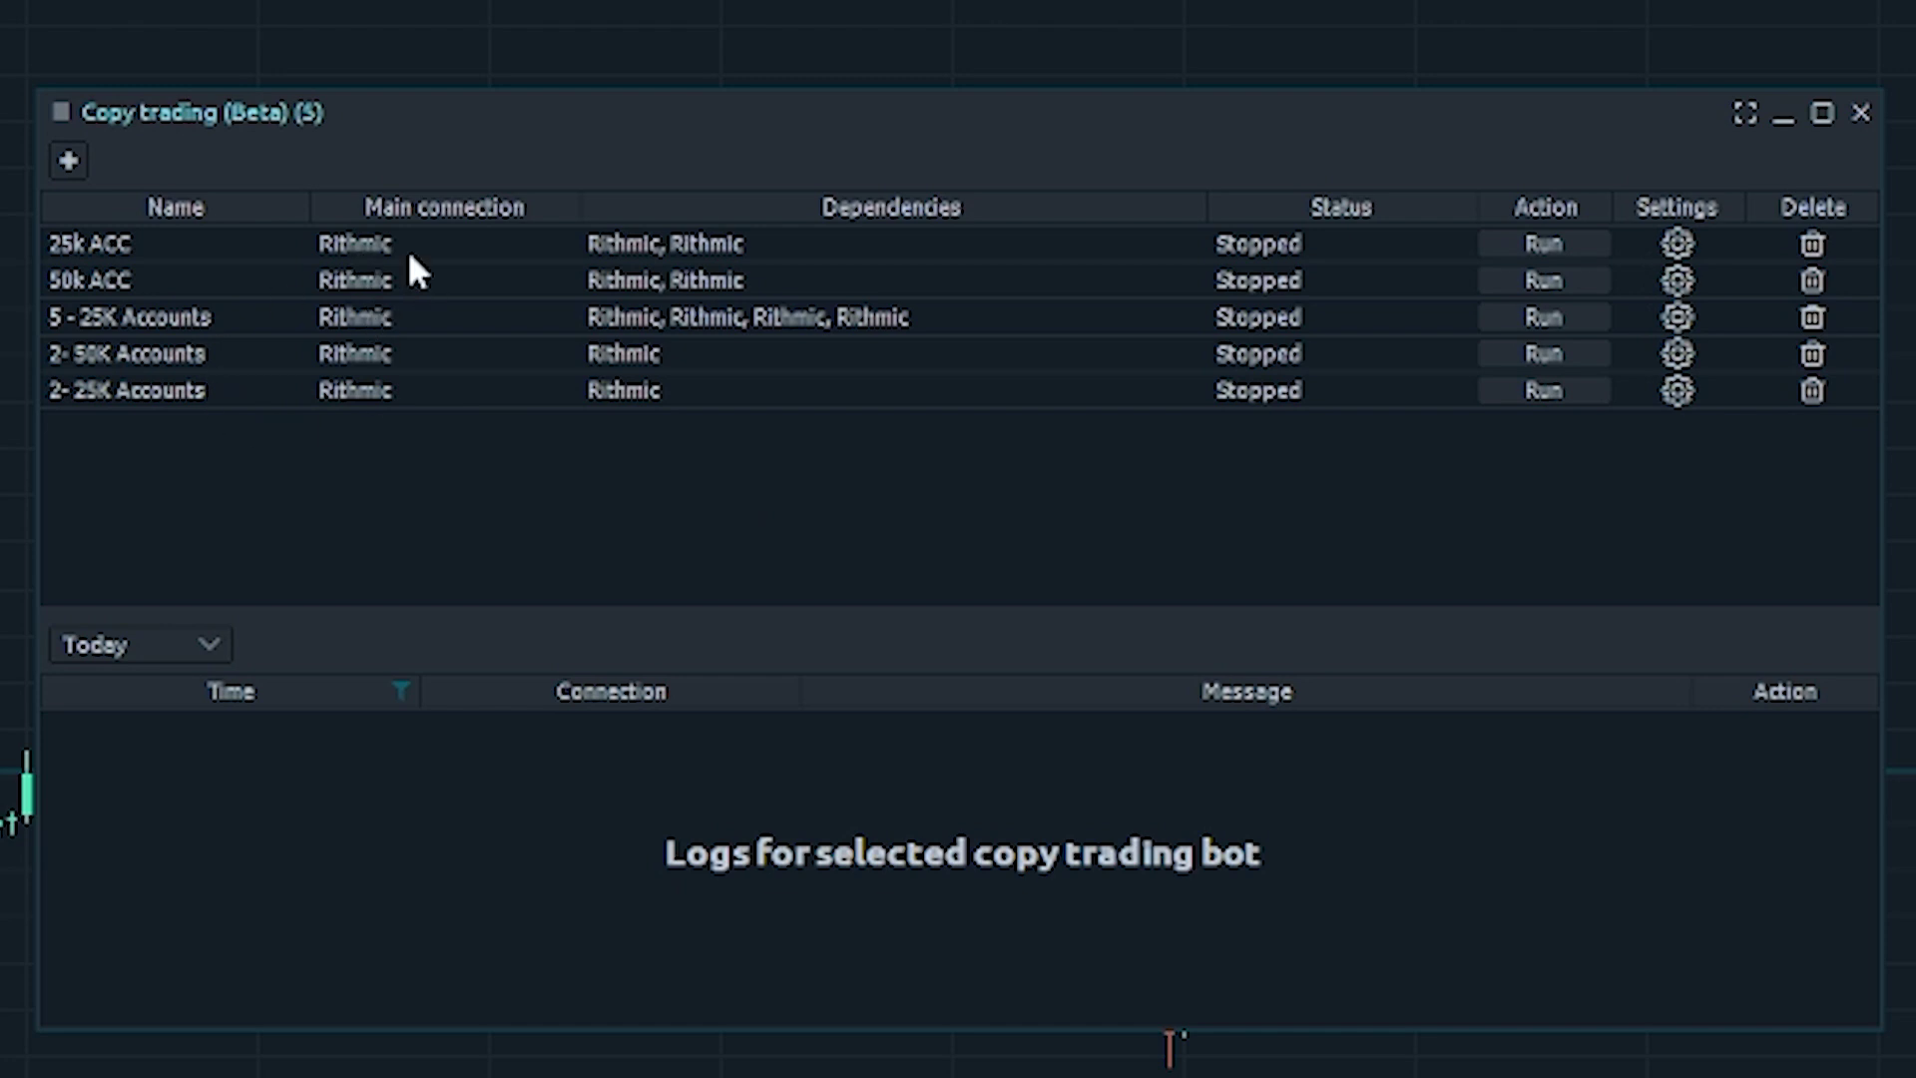
Step: Create a new copy bot and rename it from 'New bot' to '150k accounts'
left_click(68, 162)
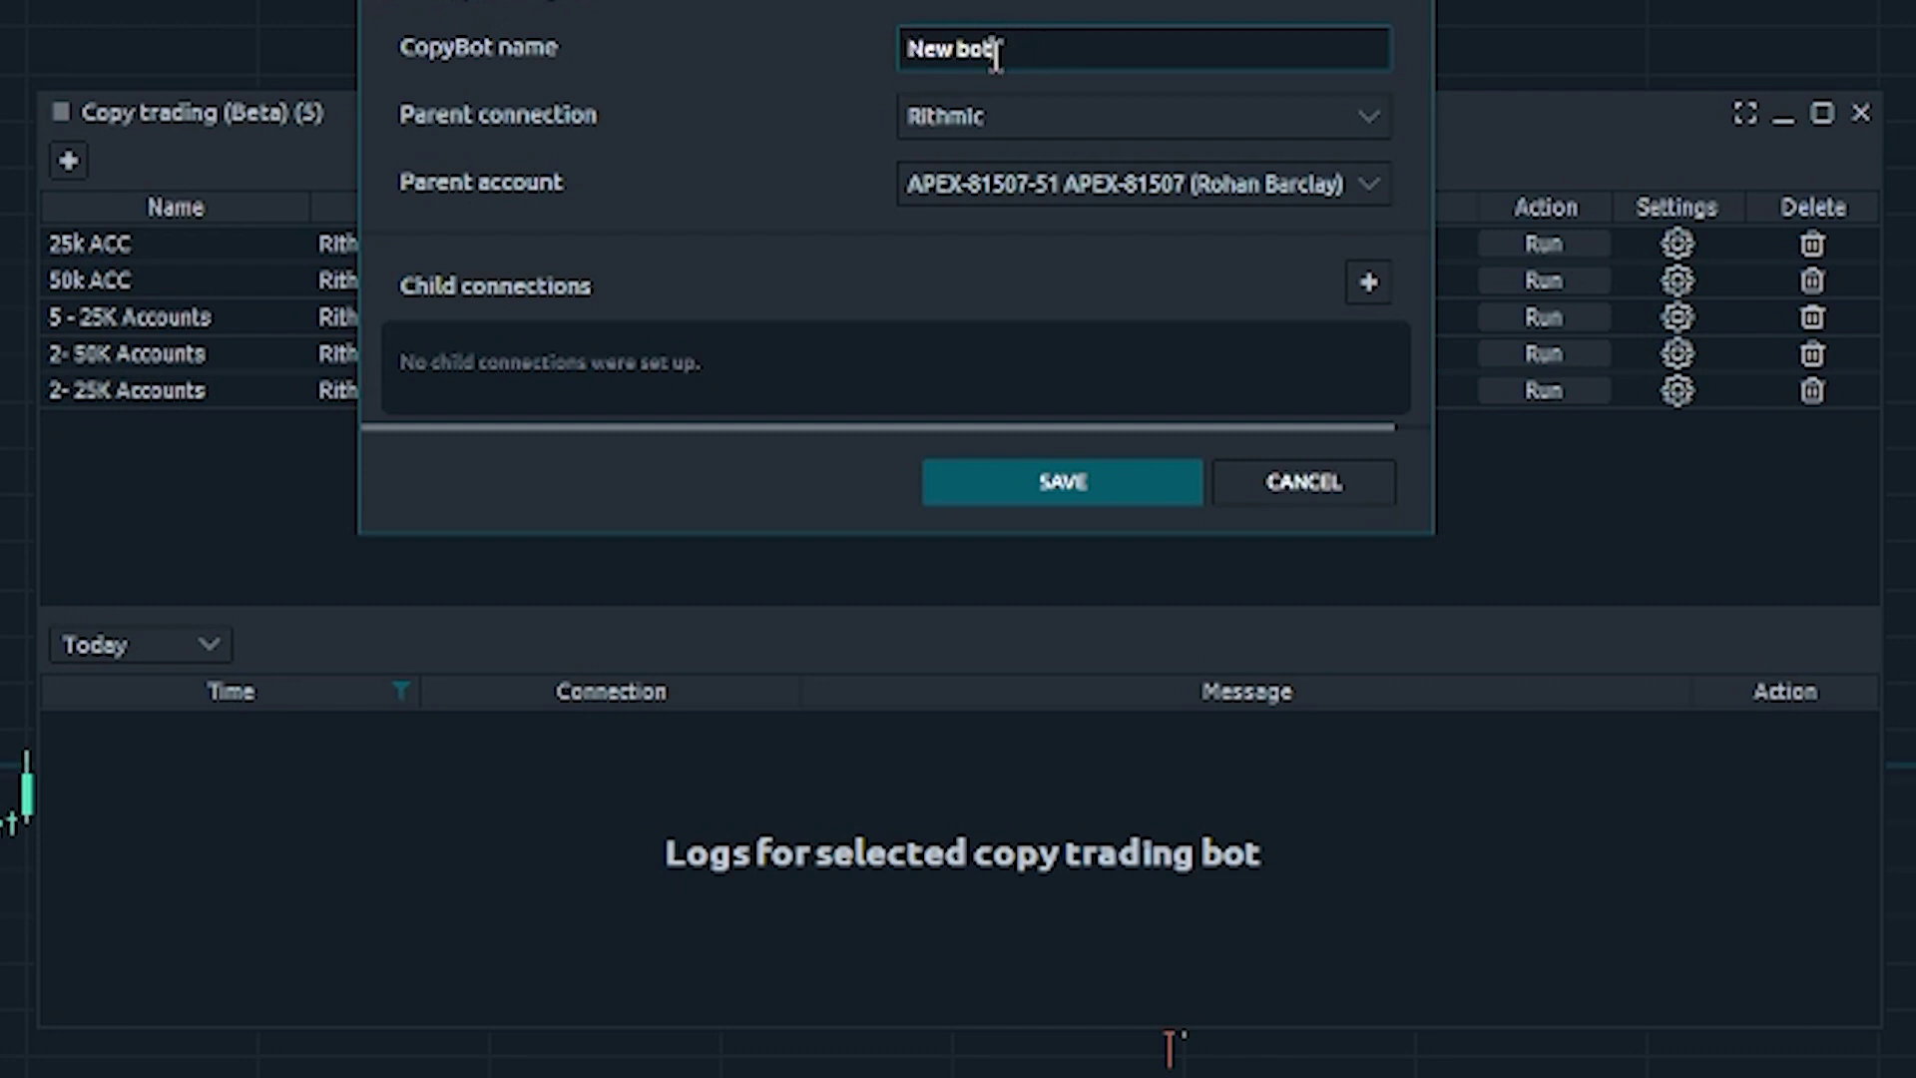
triple_click(996, 50)
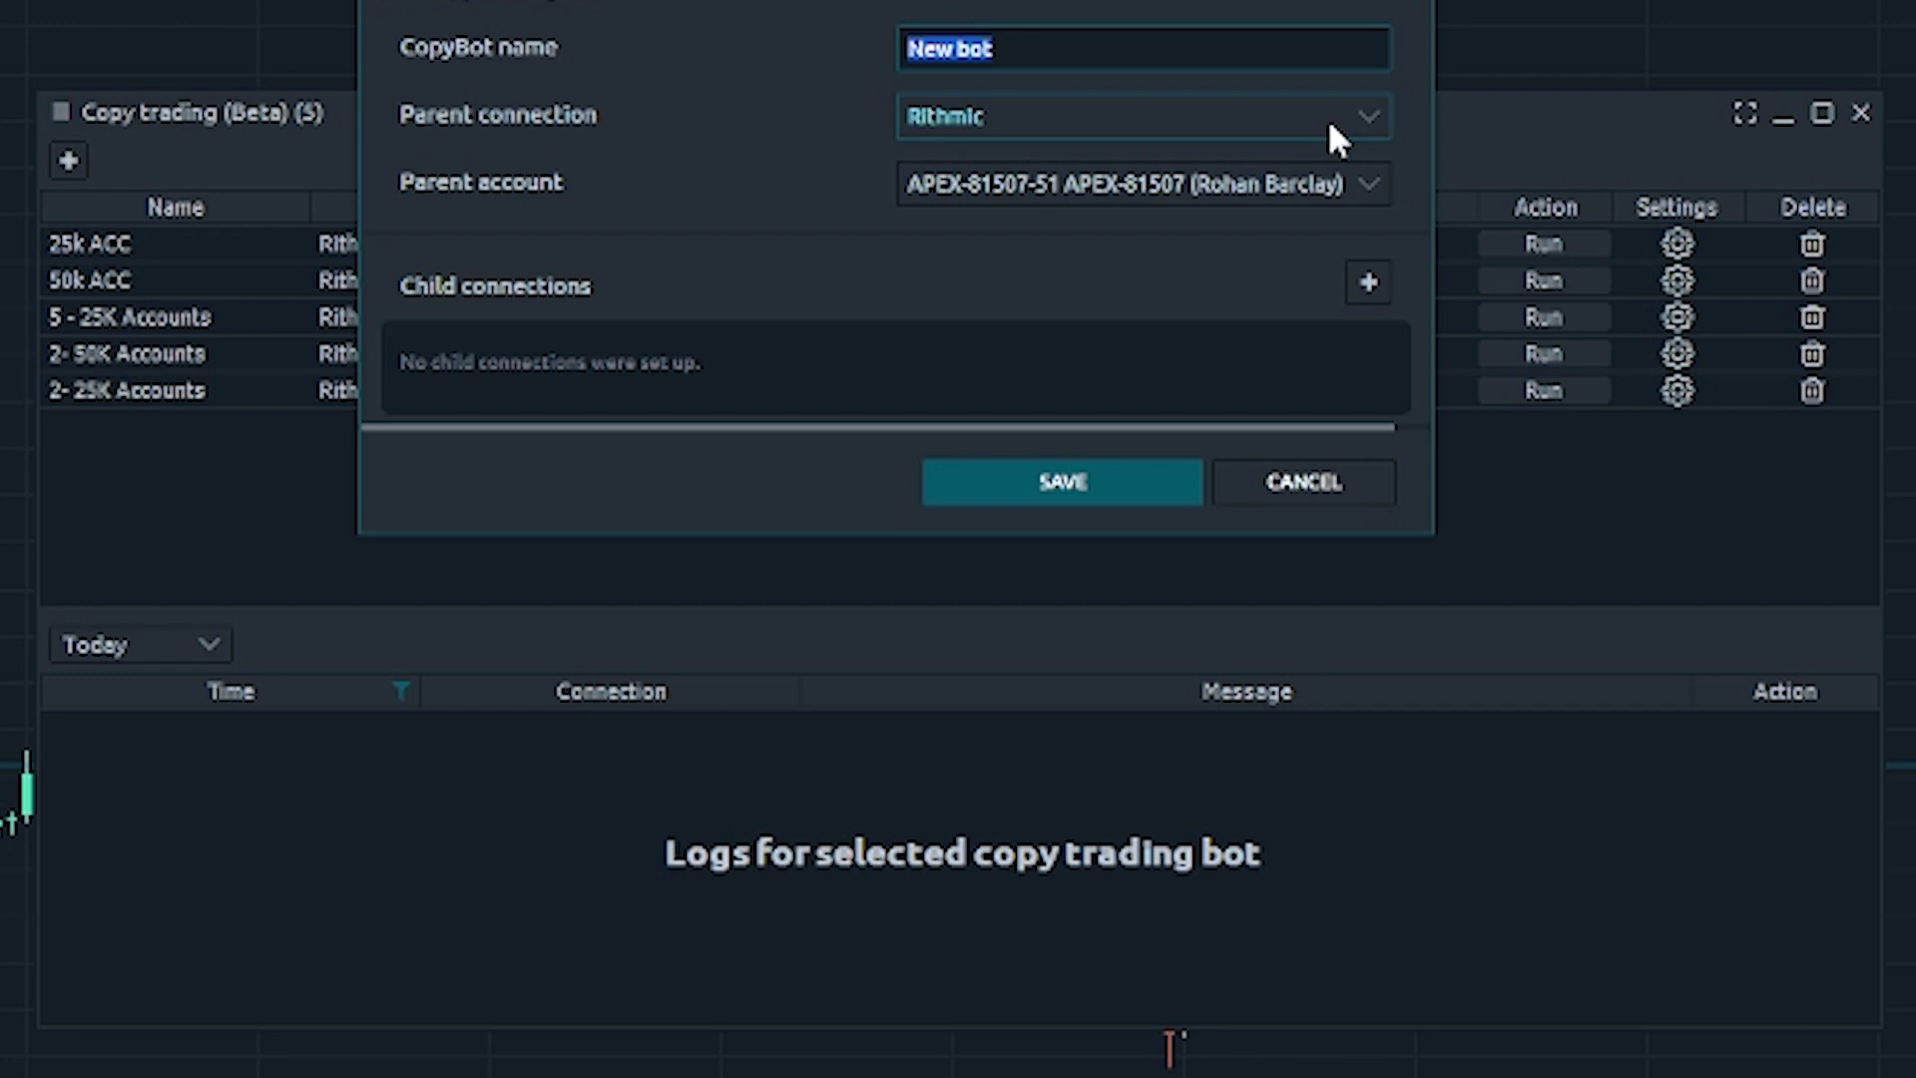
key("BackSpace")
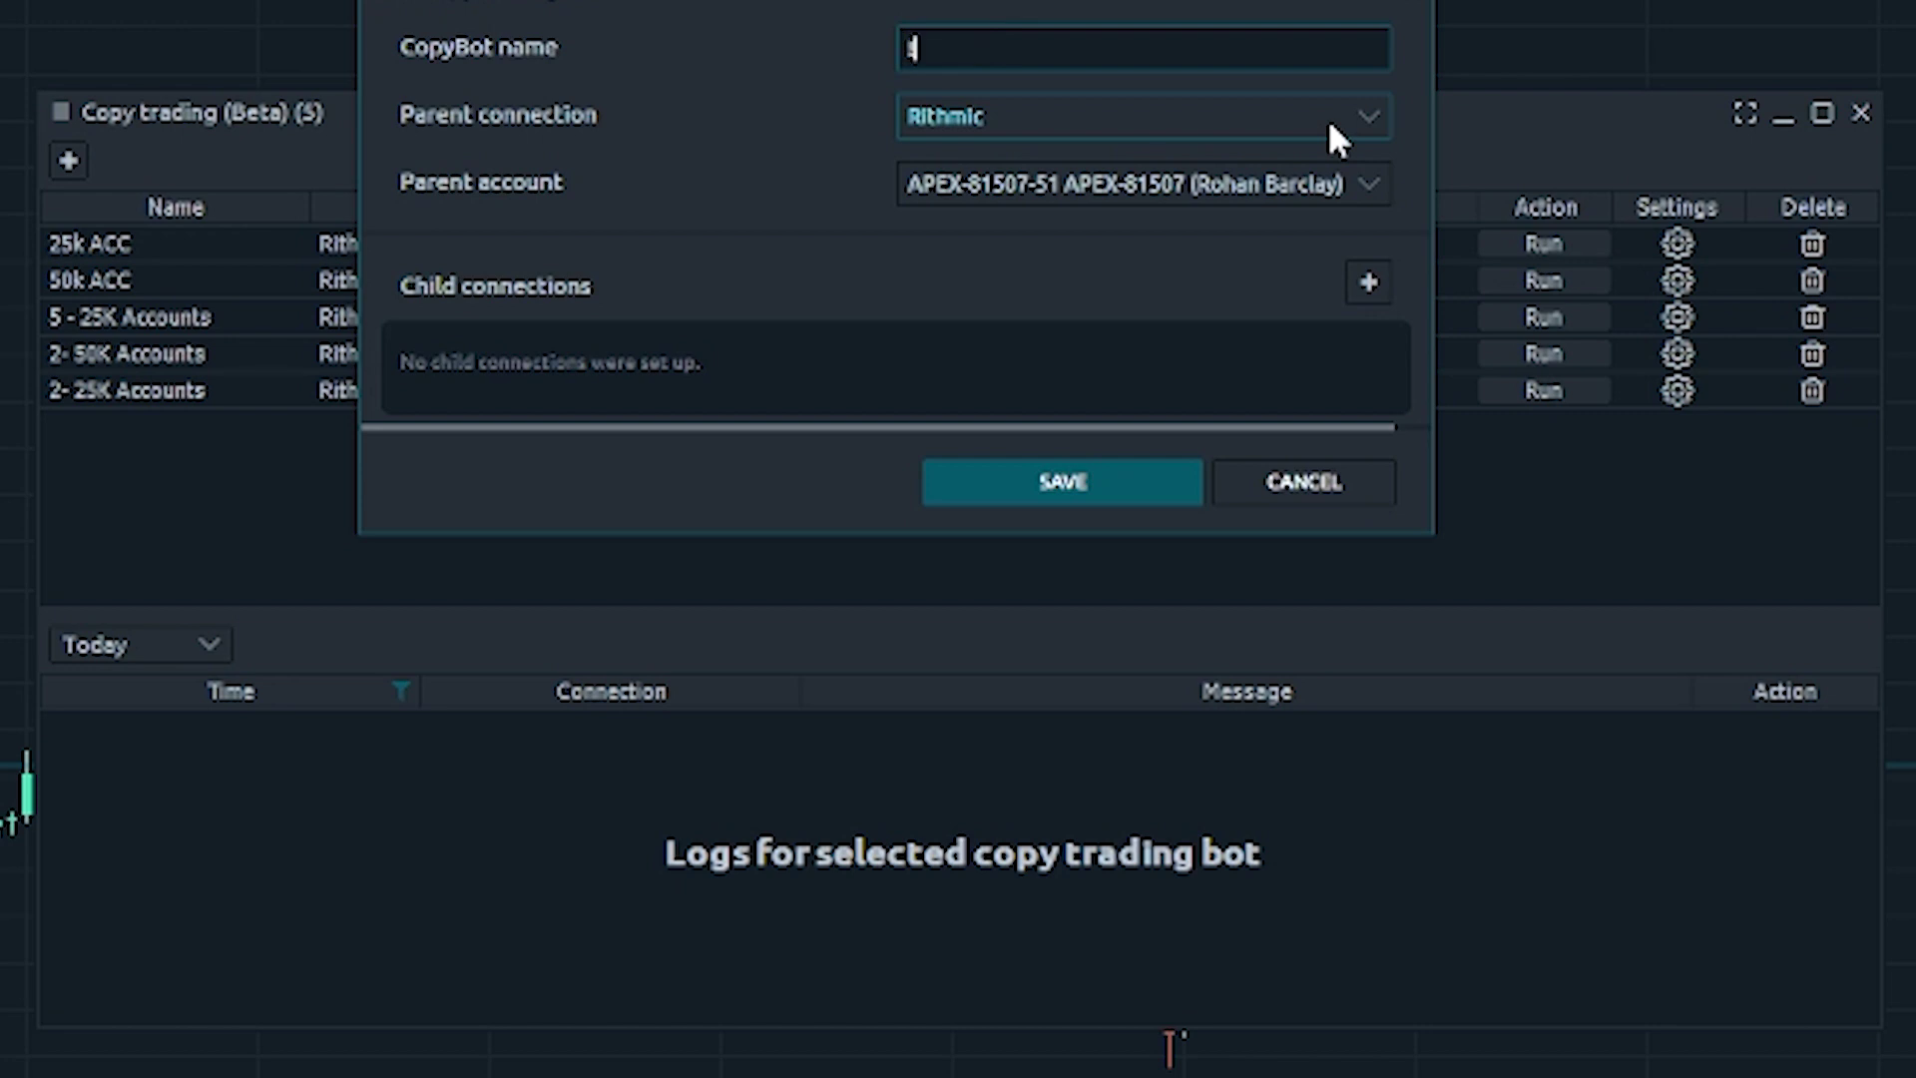
type("150k accounts")
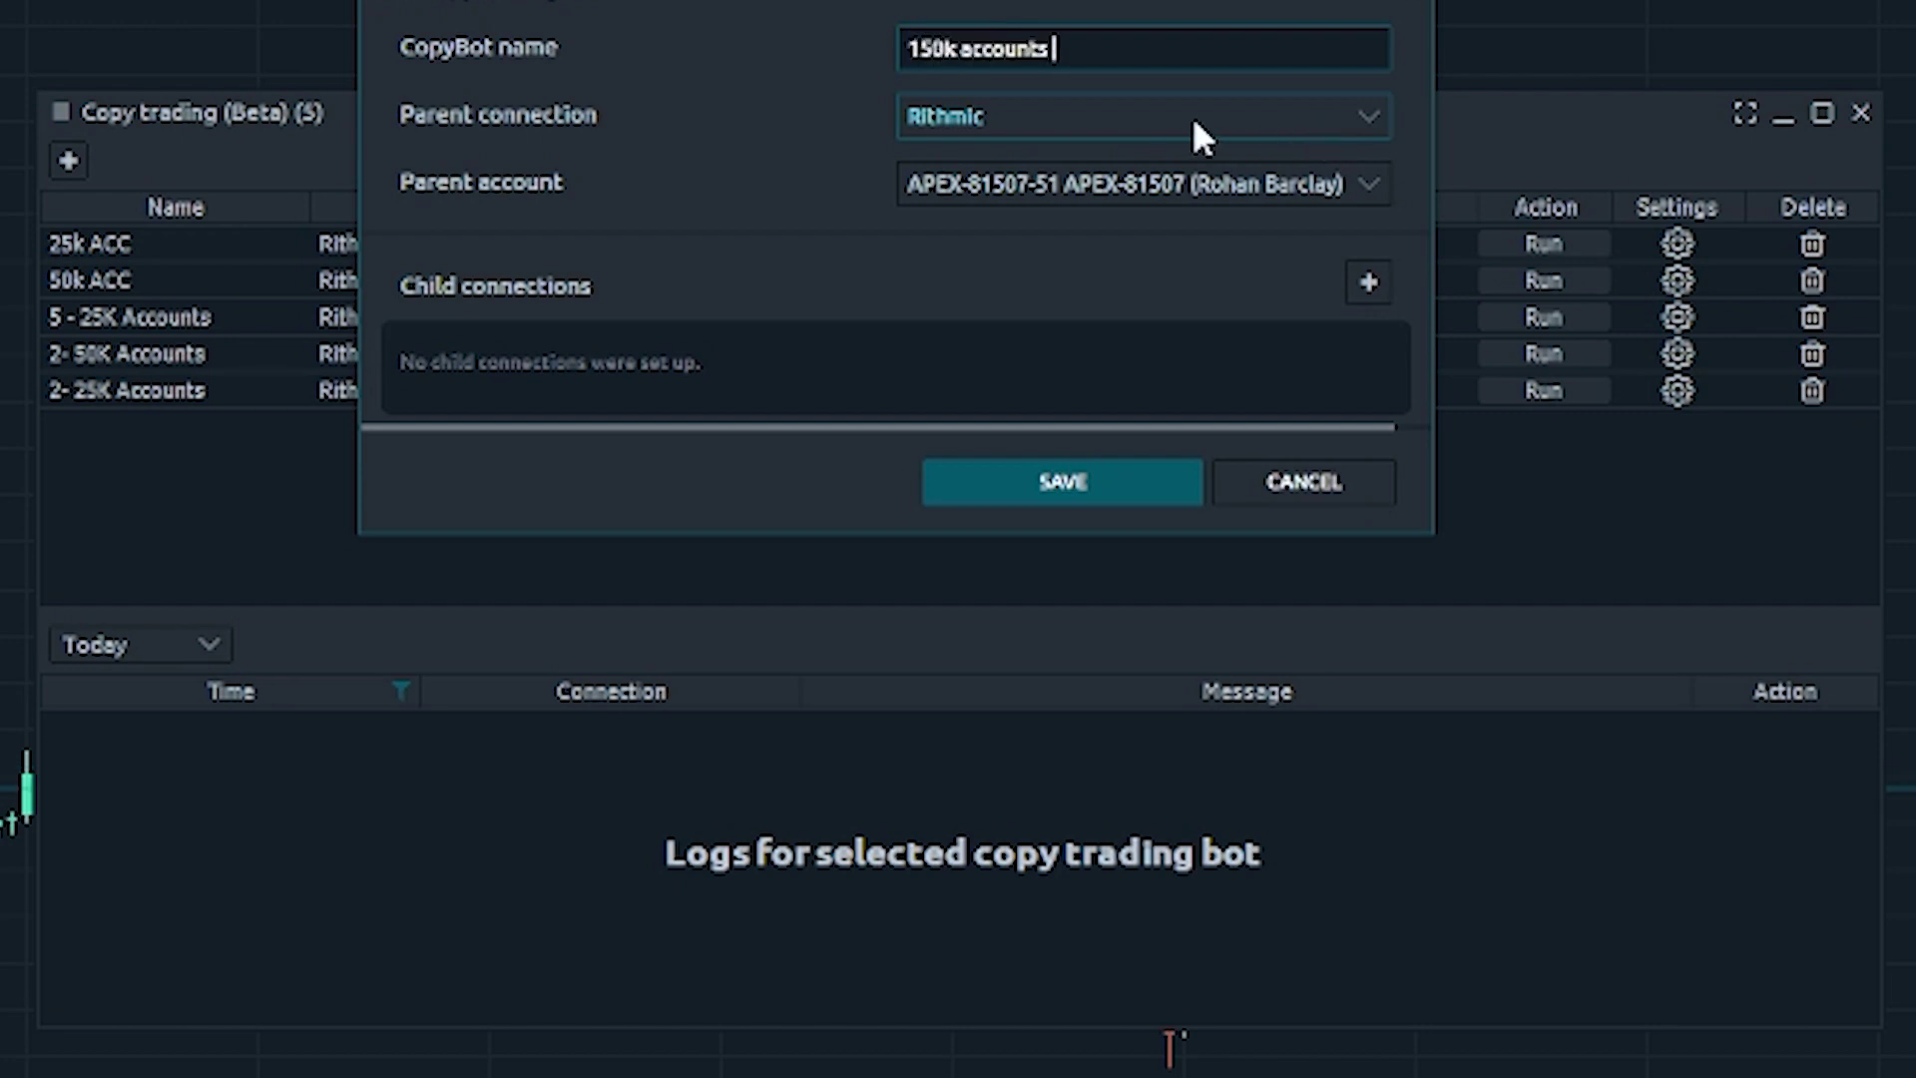
Step: Keep Rithmic as the parent connection and the first listed account as parent
left_click(1352, 118)
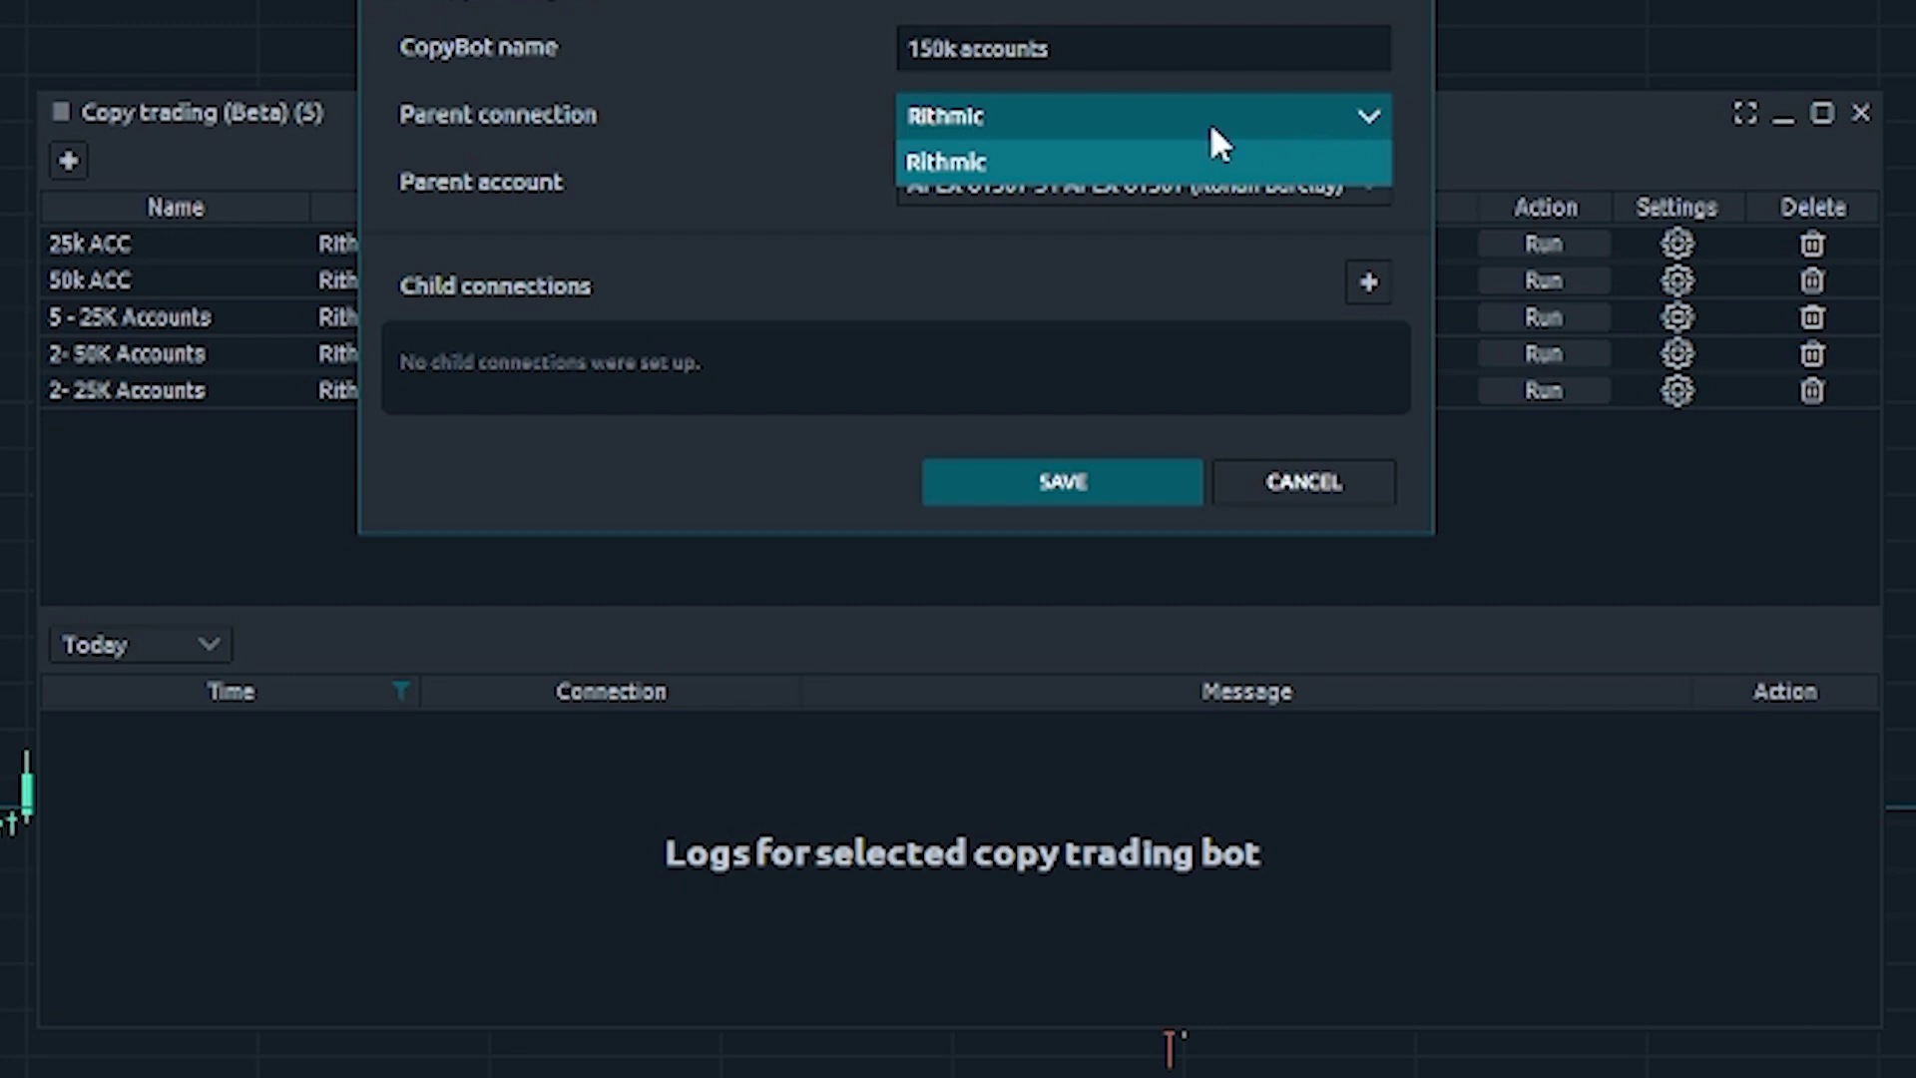
left_click(900, 118)
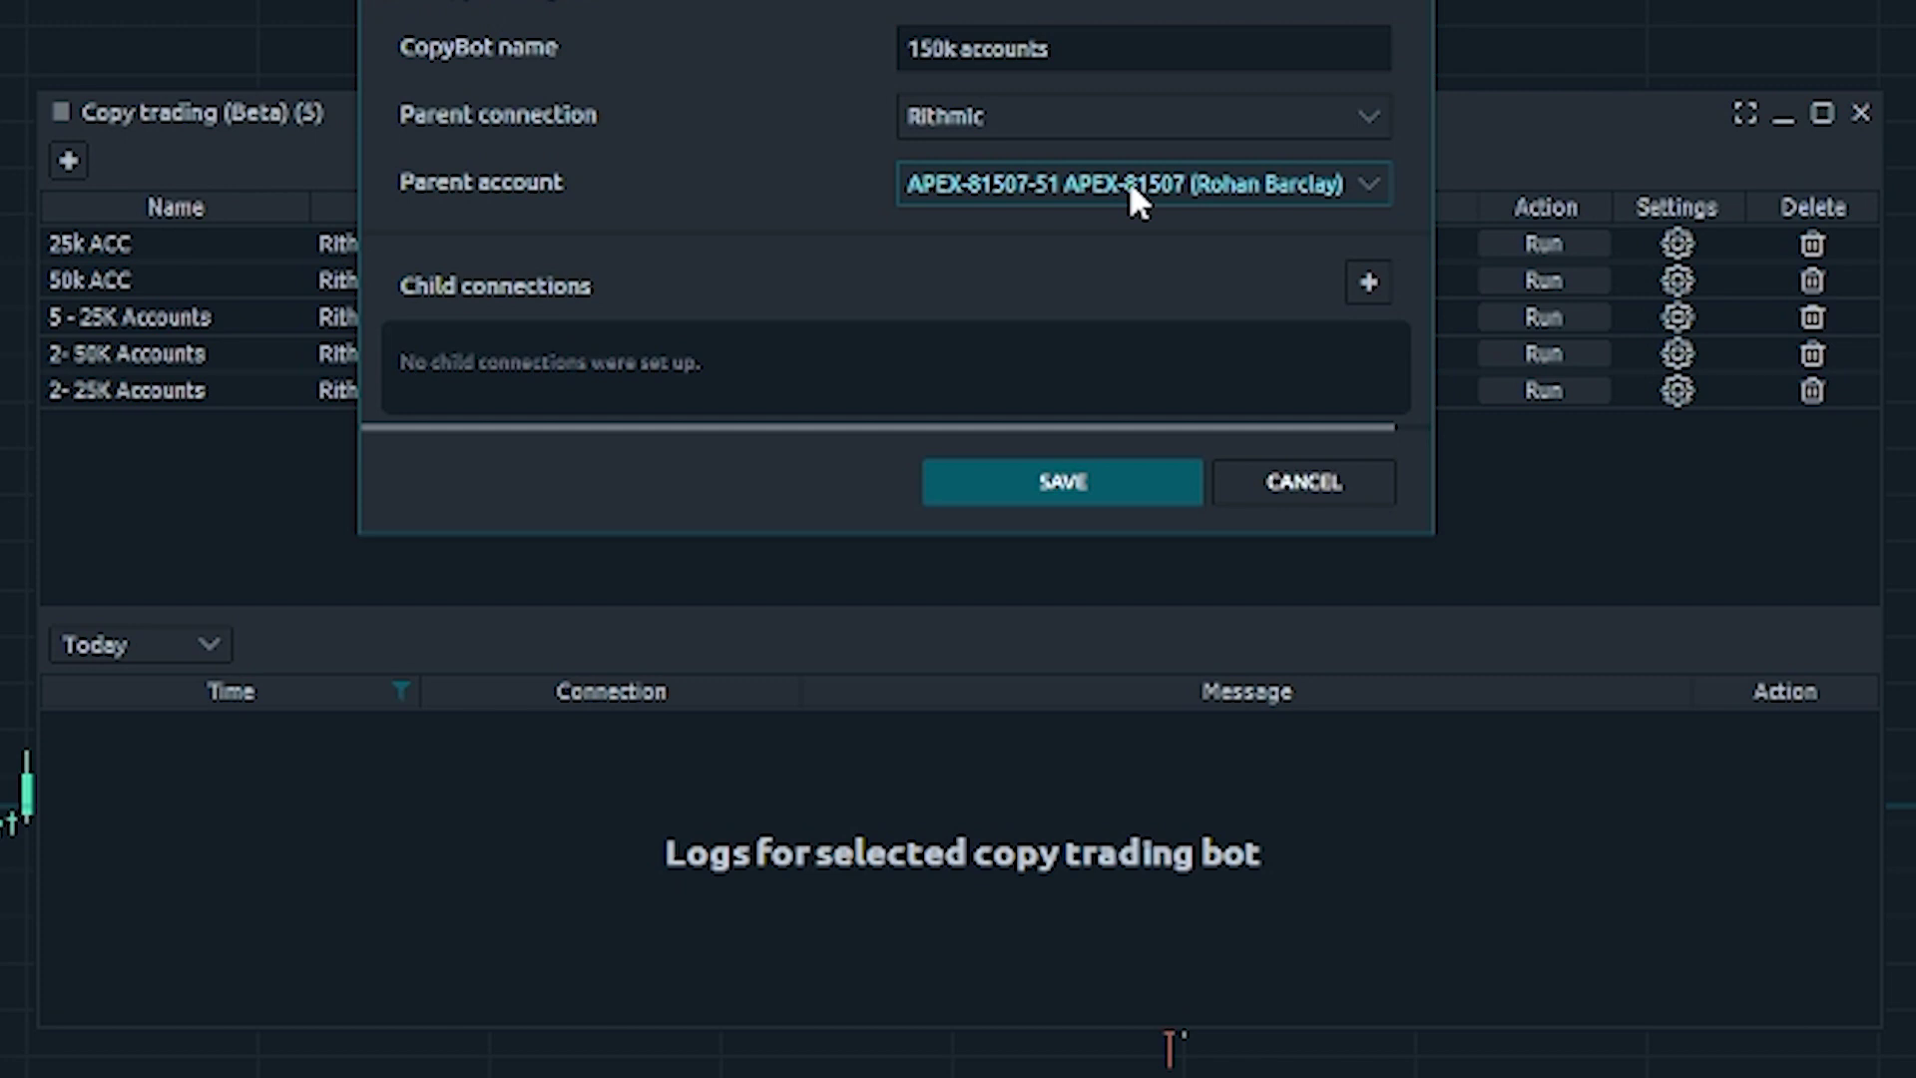
left_click(1128, 184)
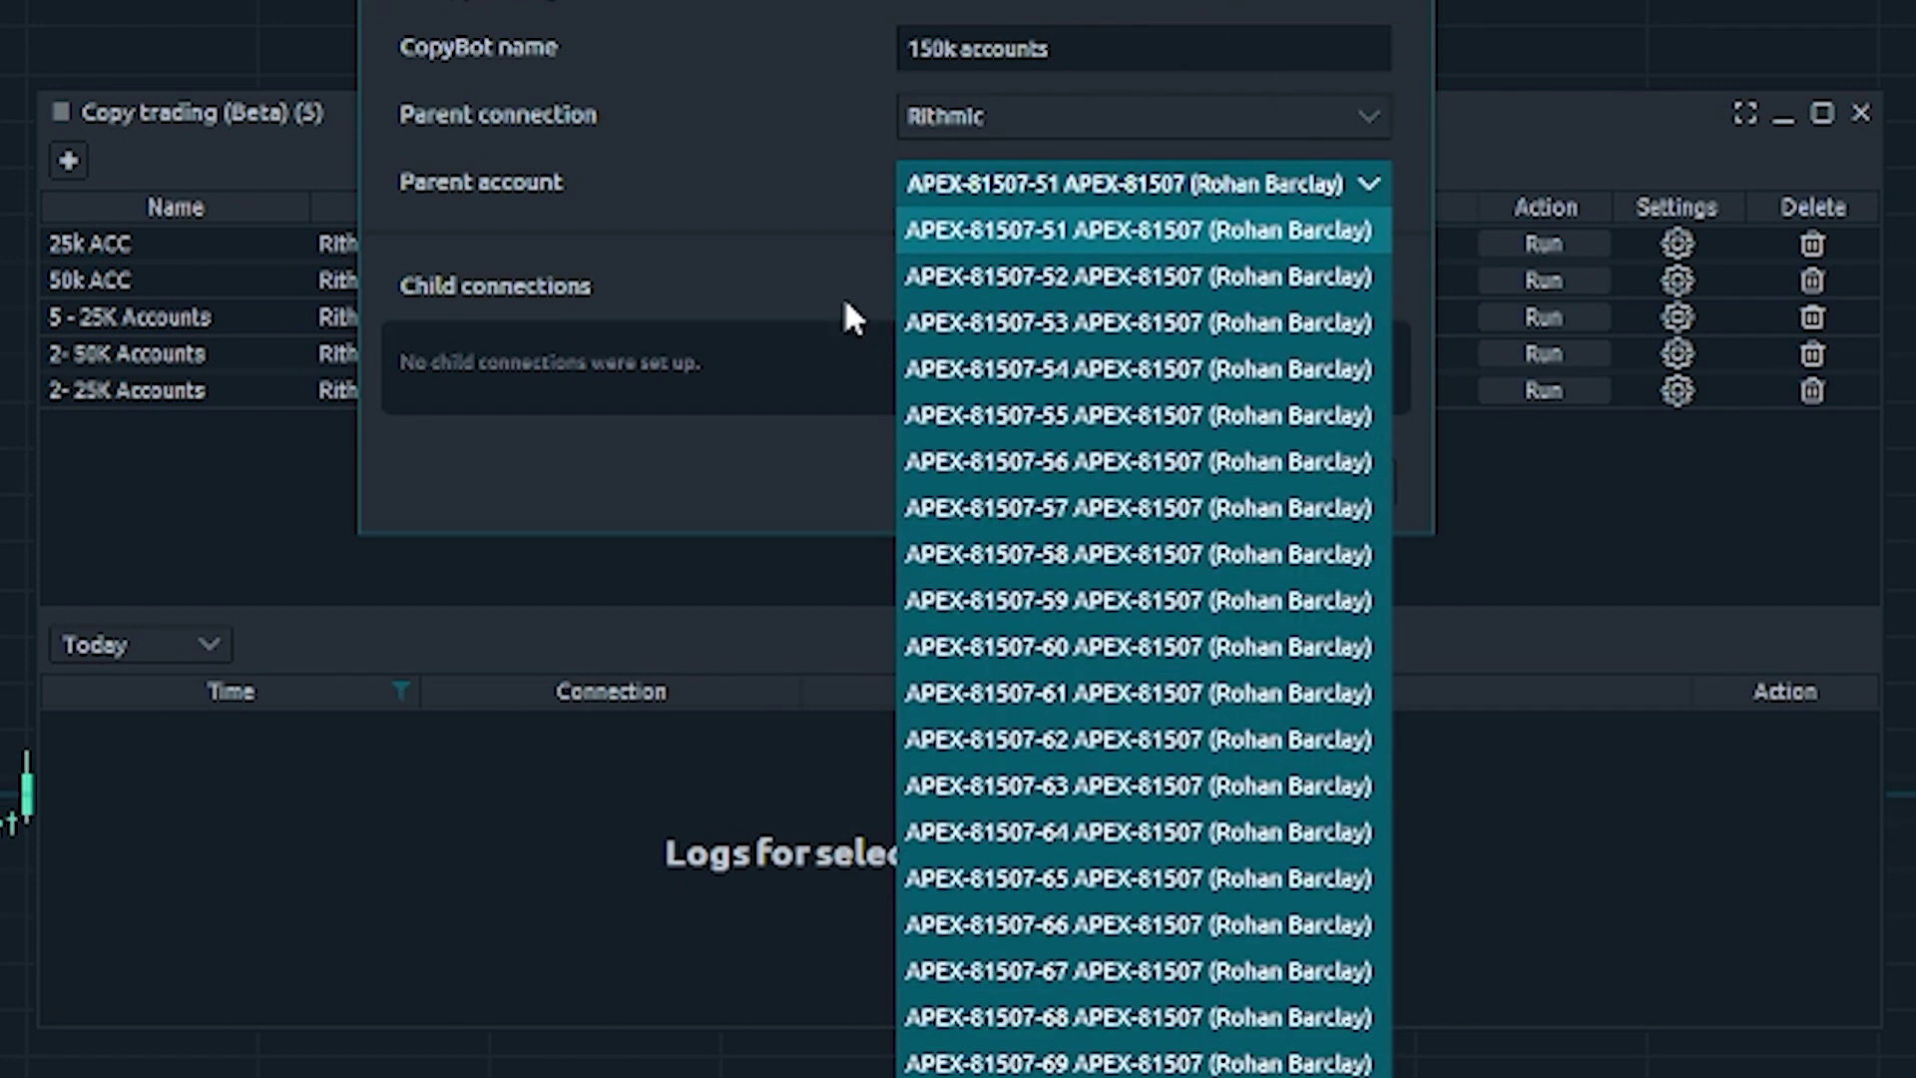
left_click(837, 199)
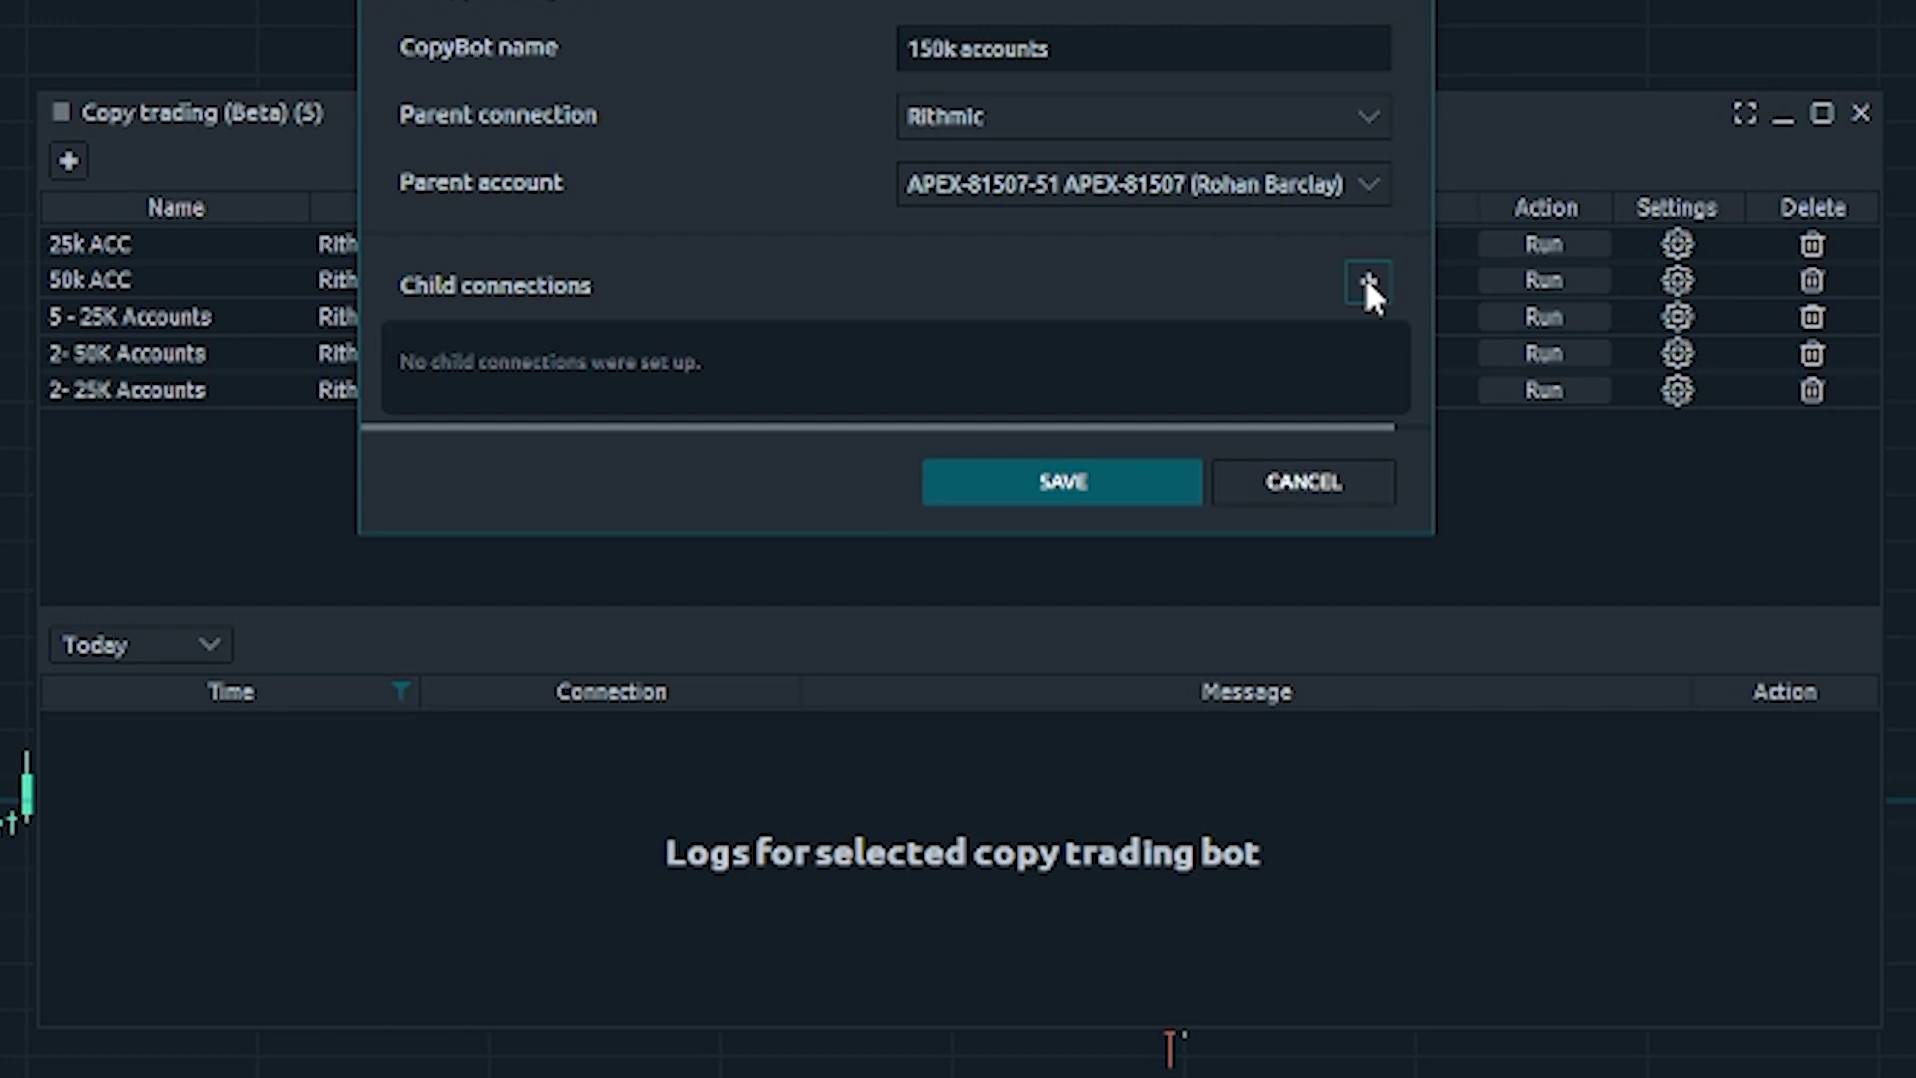
Step: Add a Rithmic child connection with a second account, copying quantities by multiplier 1.00
left_click(1367, 284)
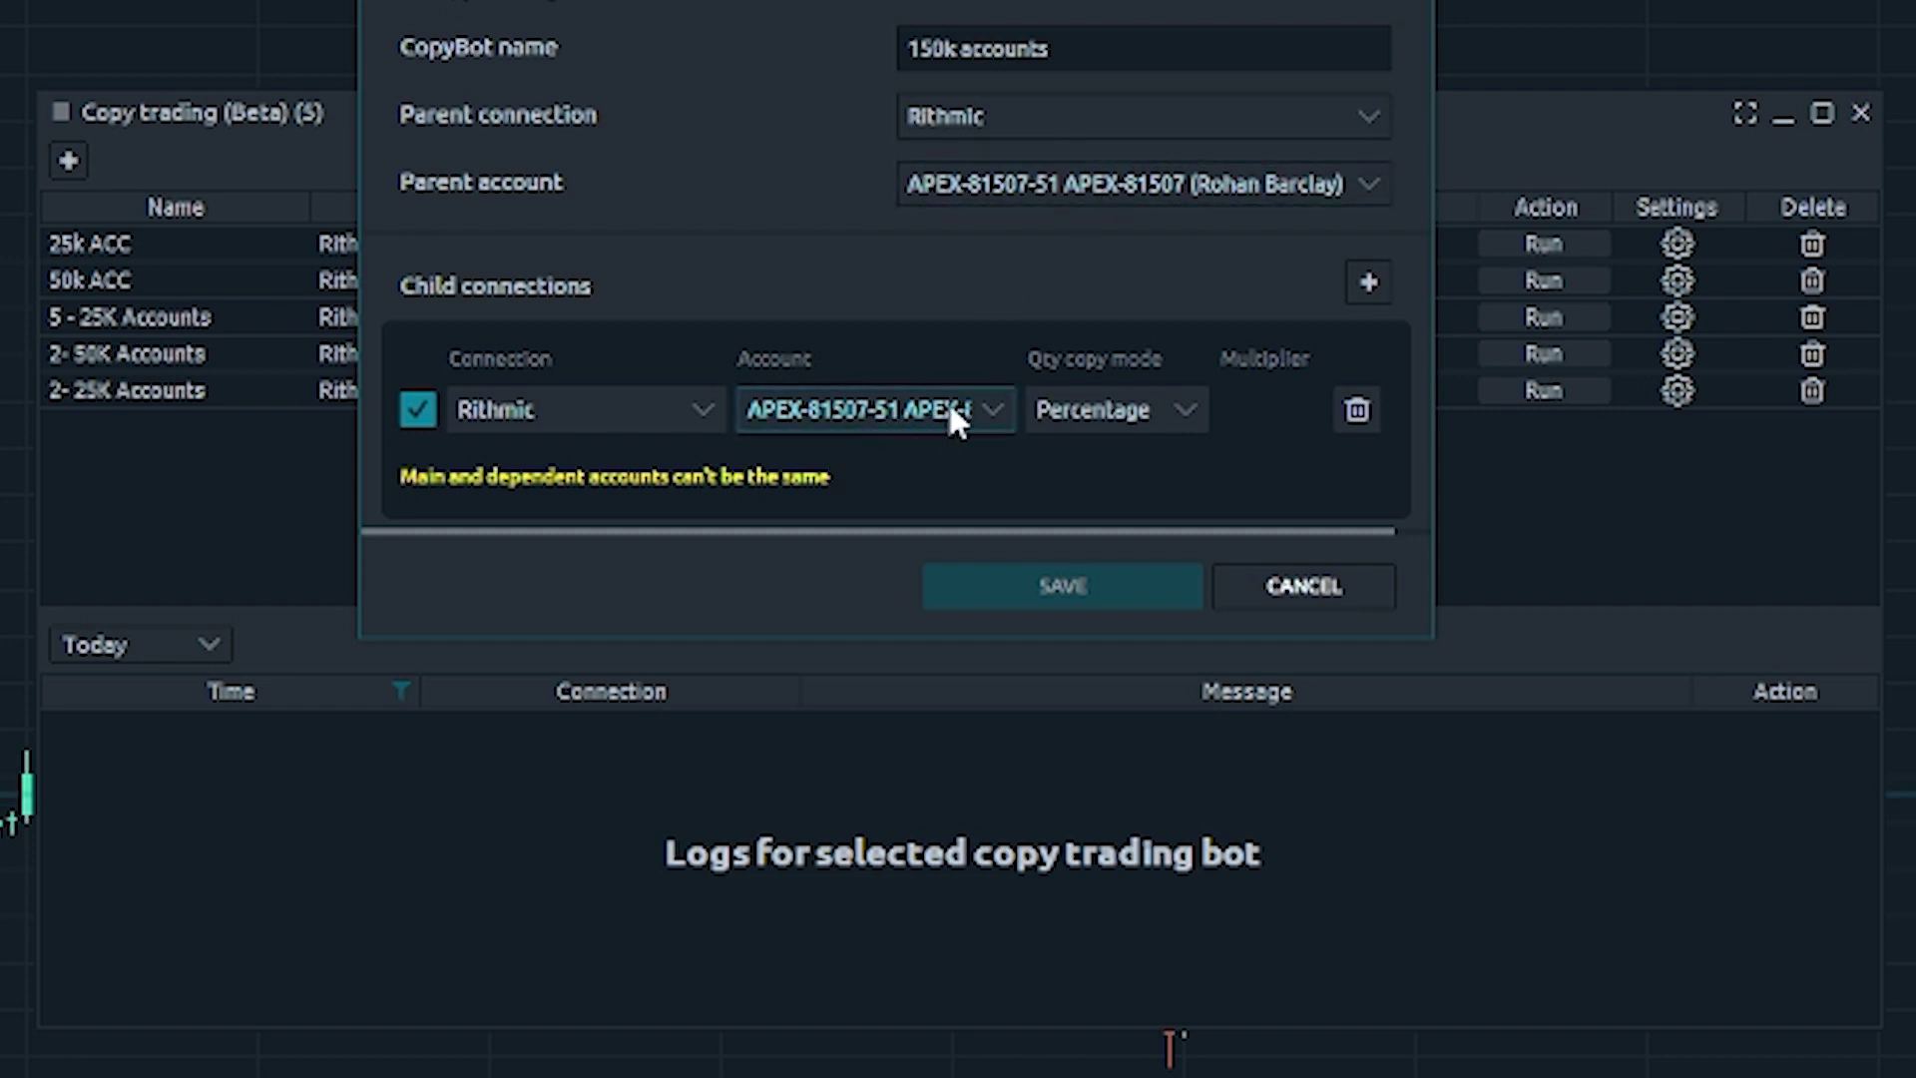
left_click(988, 412)
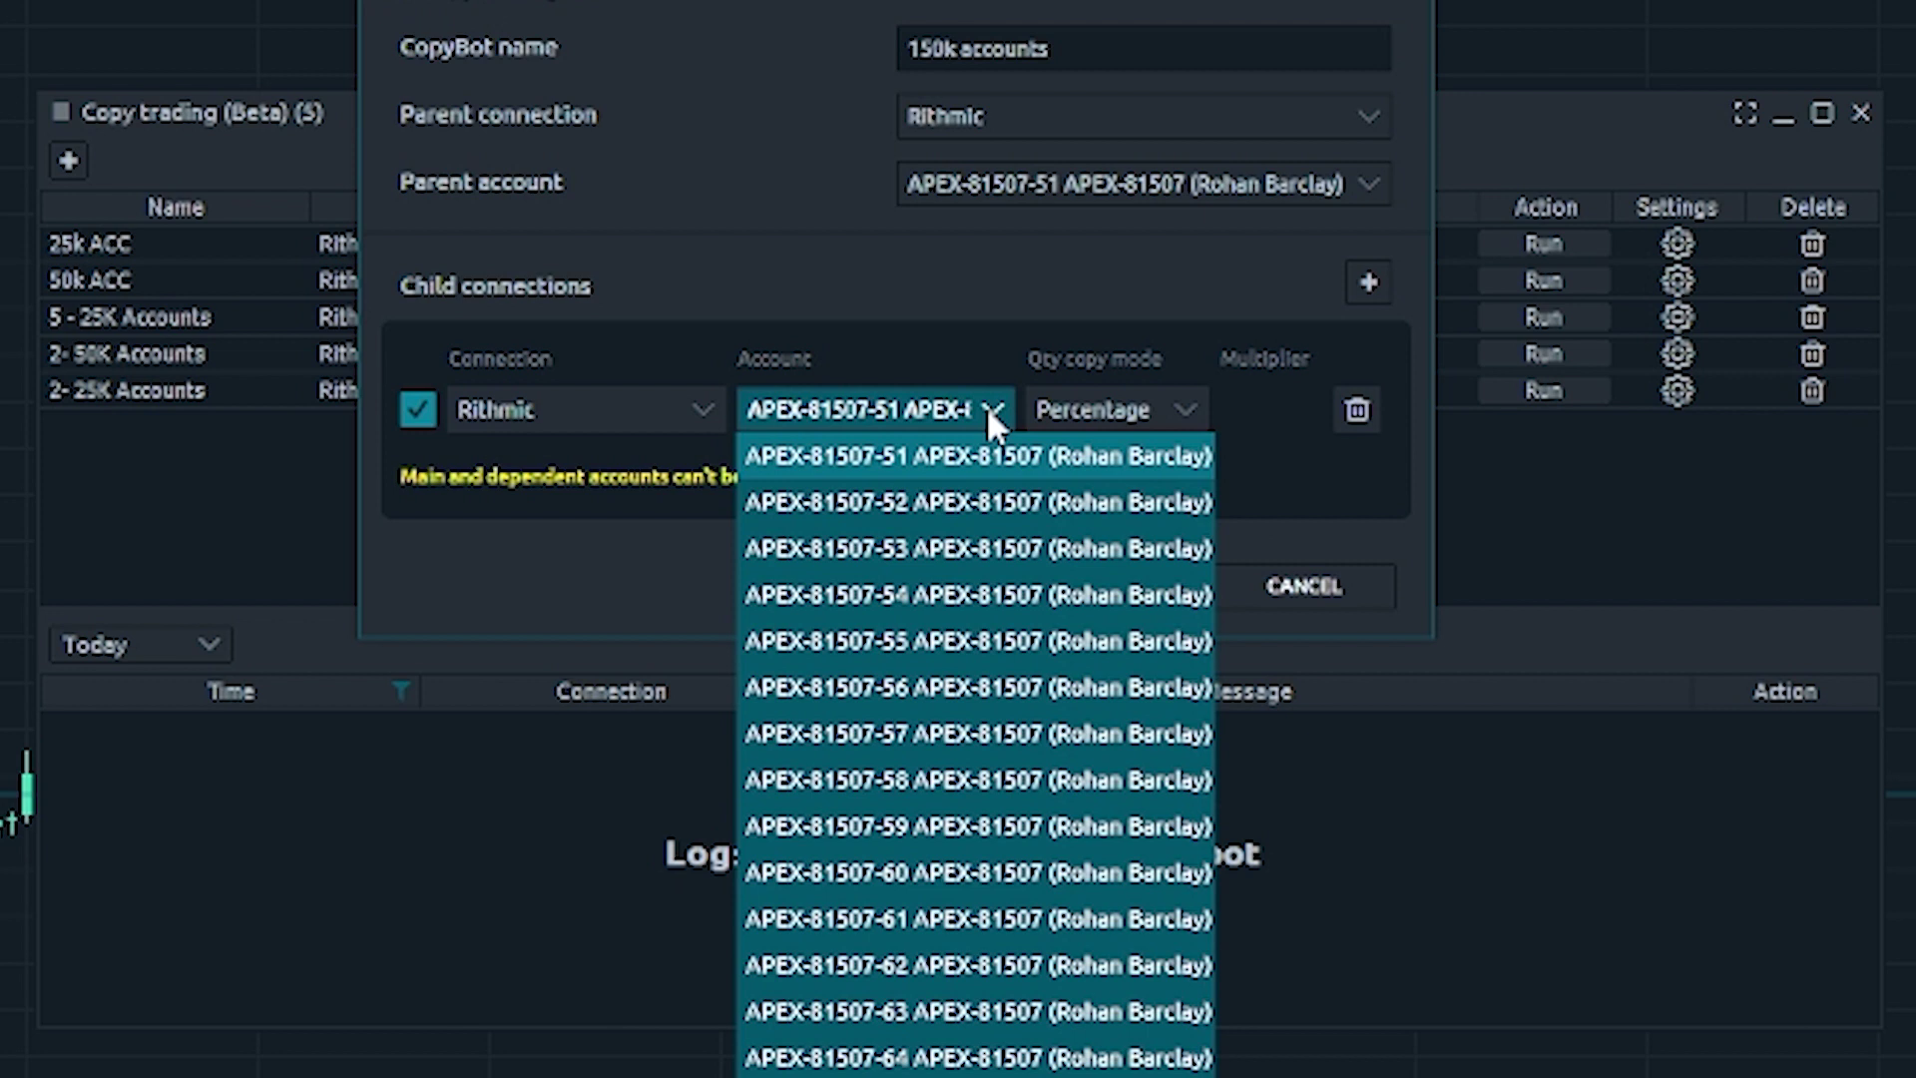
left_click(959, 733)
left_click(1185, 411)
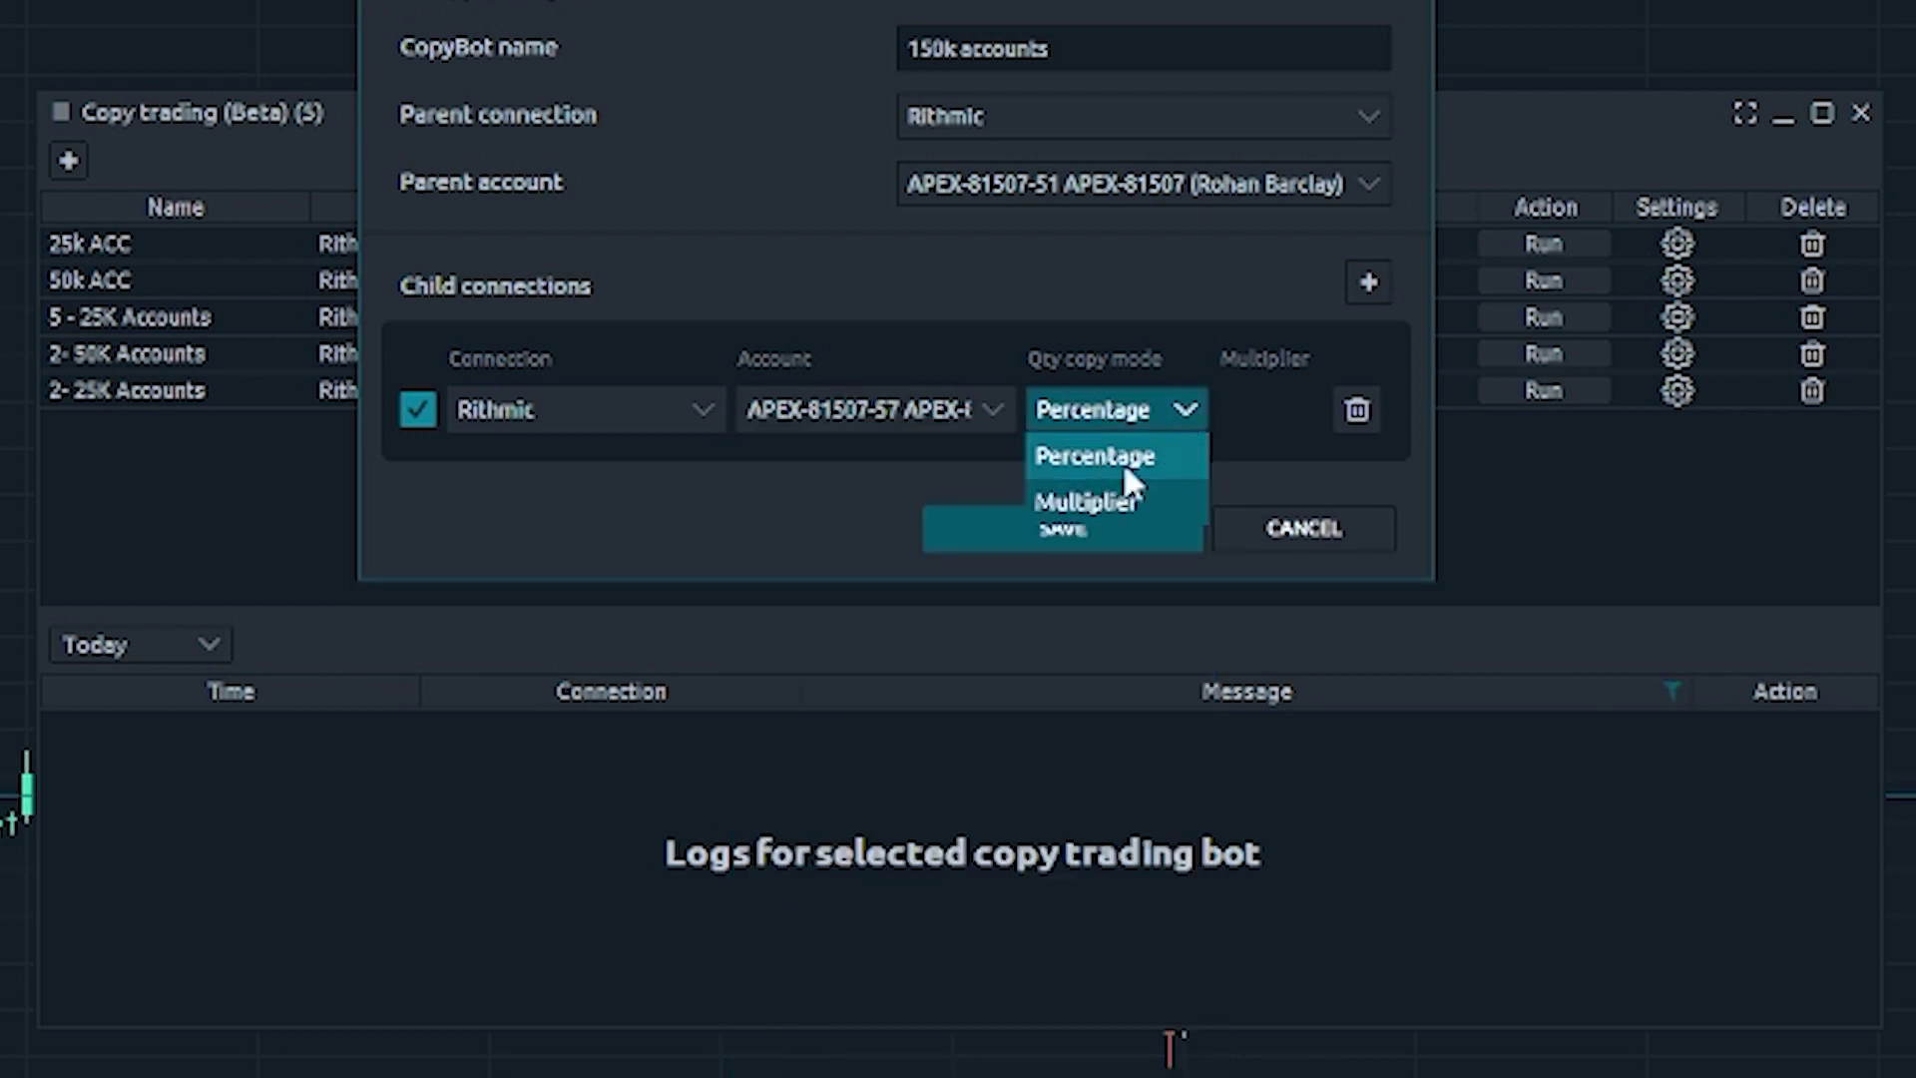
left_click(1120, 489)
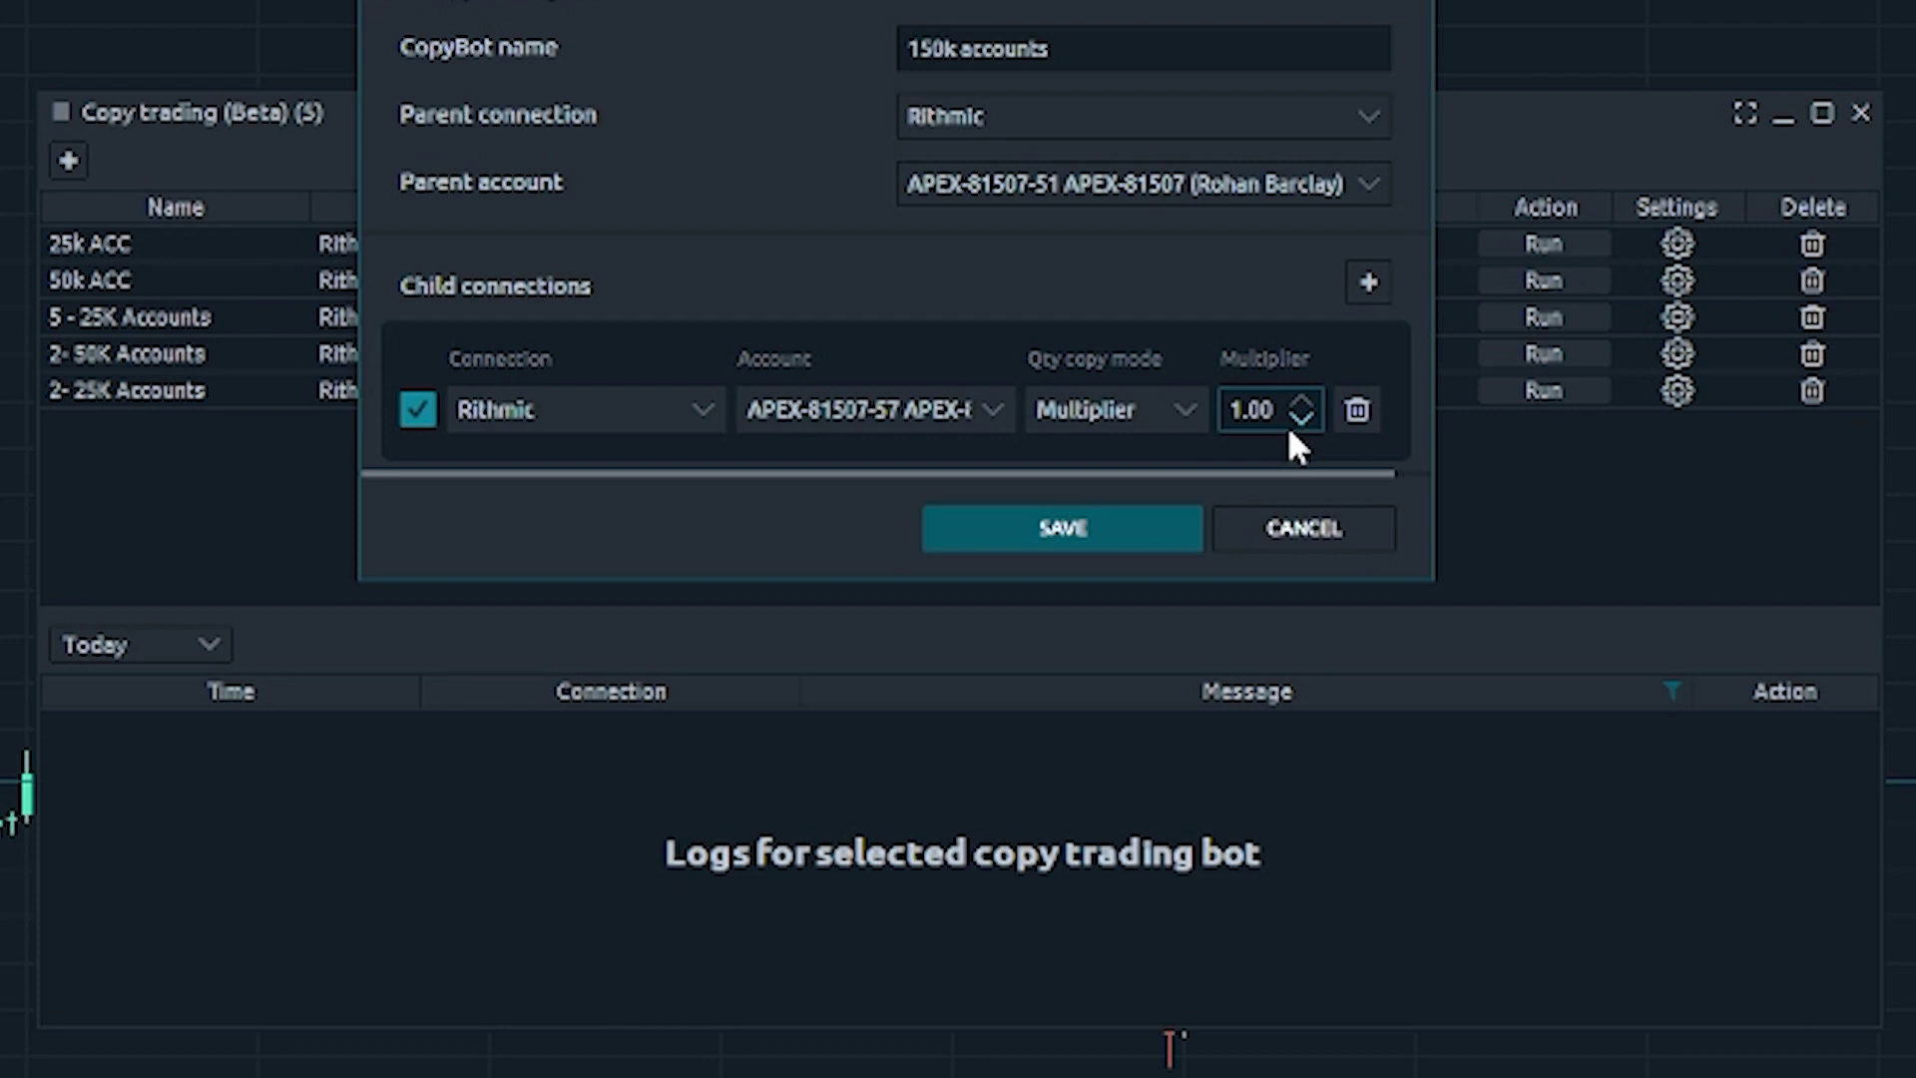
left_click(1303, 399)
left_click(1302, 399)
left_click(1300, 419)
left_click(1301, 420)
left_click(1300, 419)
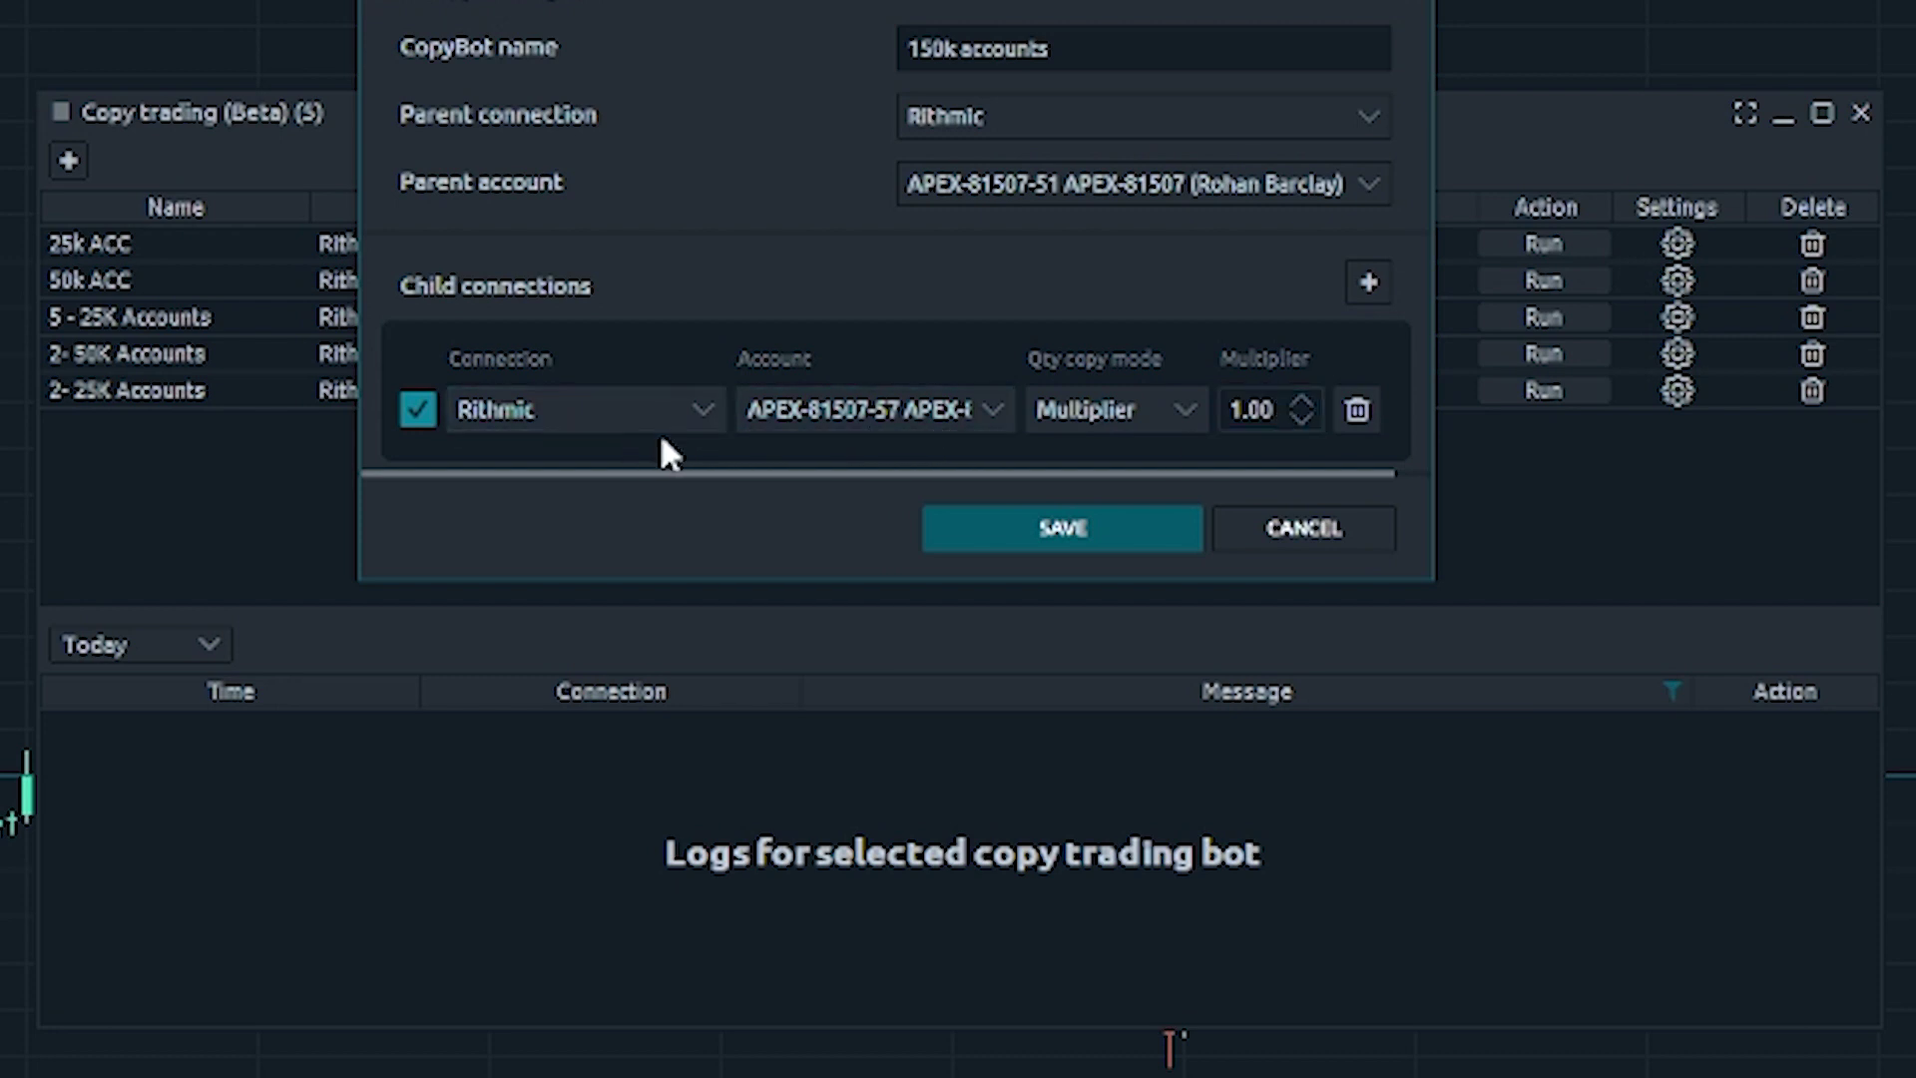
Step: Add another child connection with a different account, also in Multiplier mode at 1.00
left_click(1365, 281)
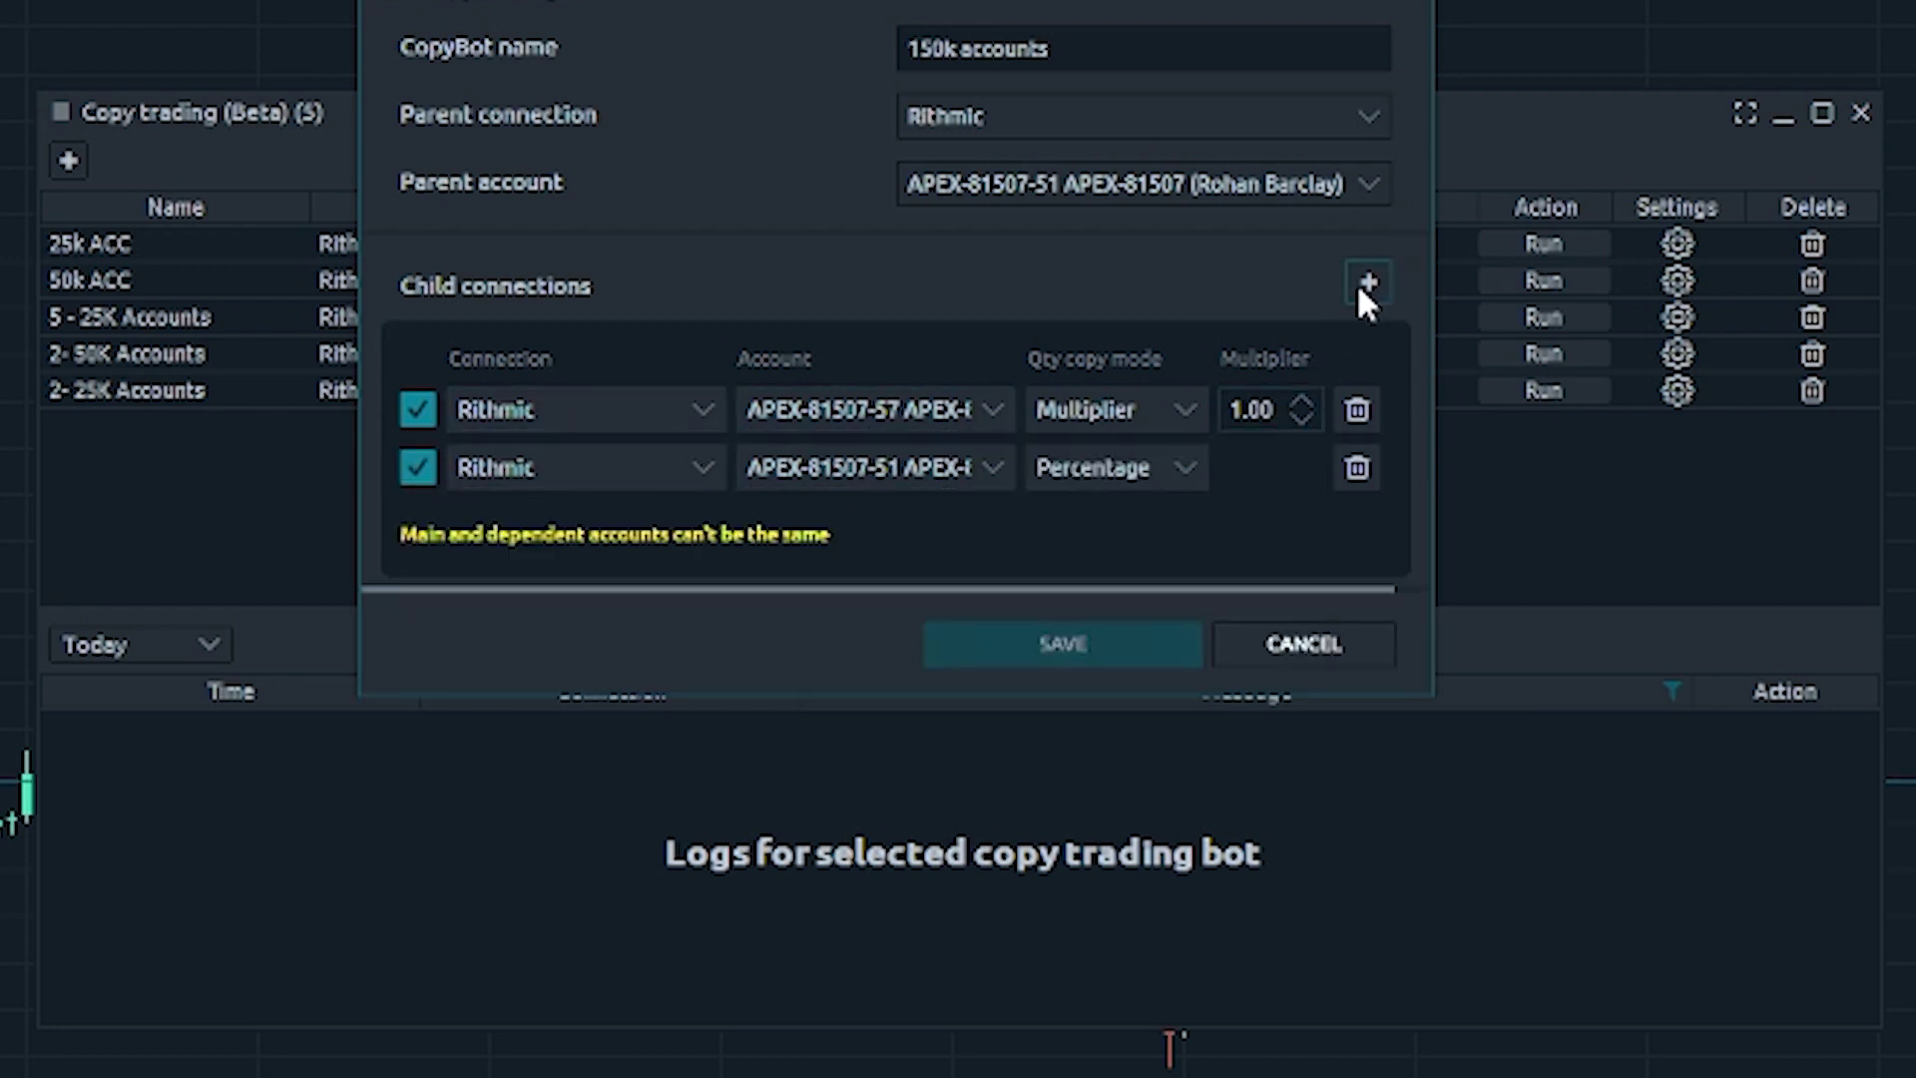
left_click(986, 462)
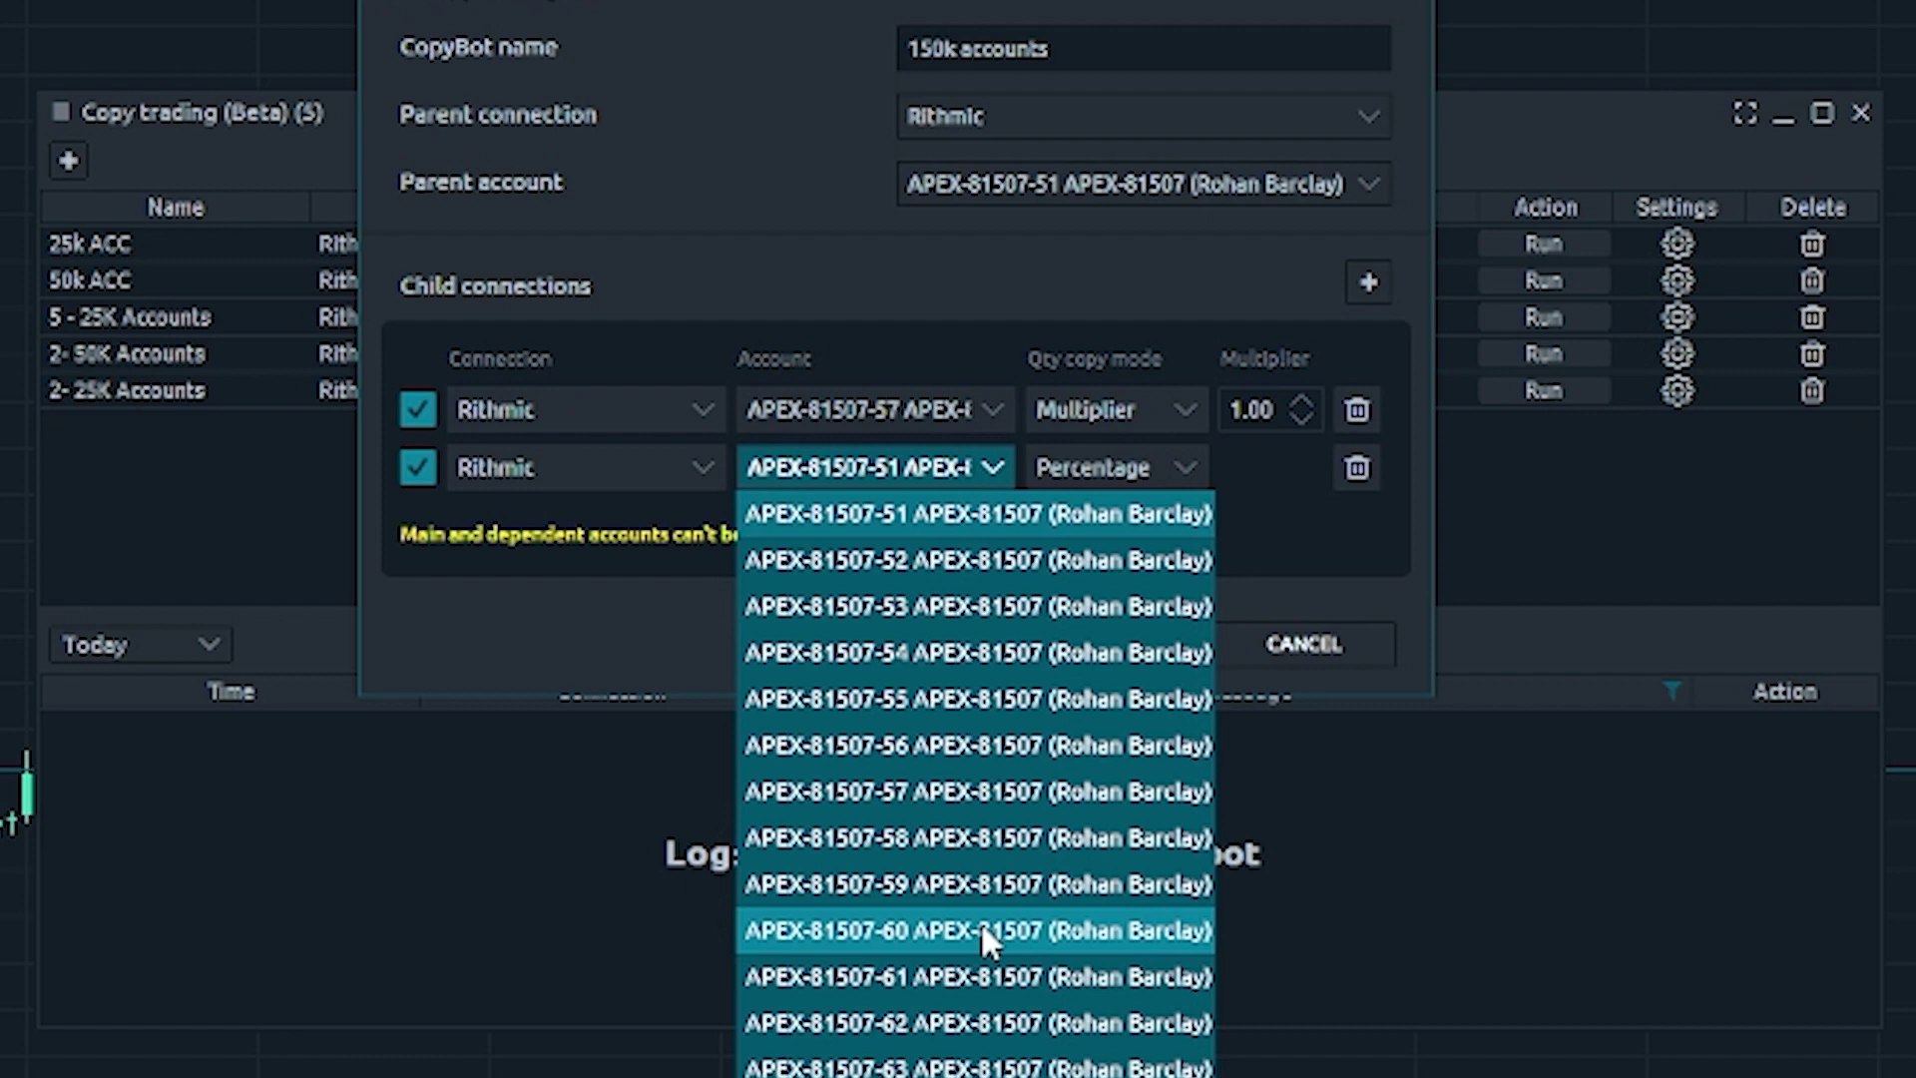
left_click(978, 1073)
left_click(1186, 469)
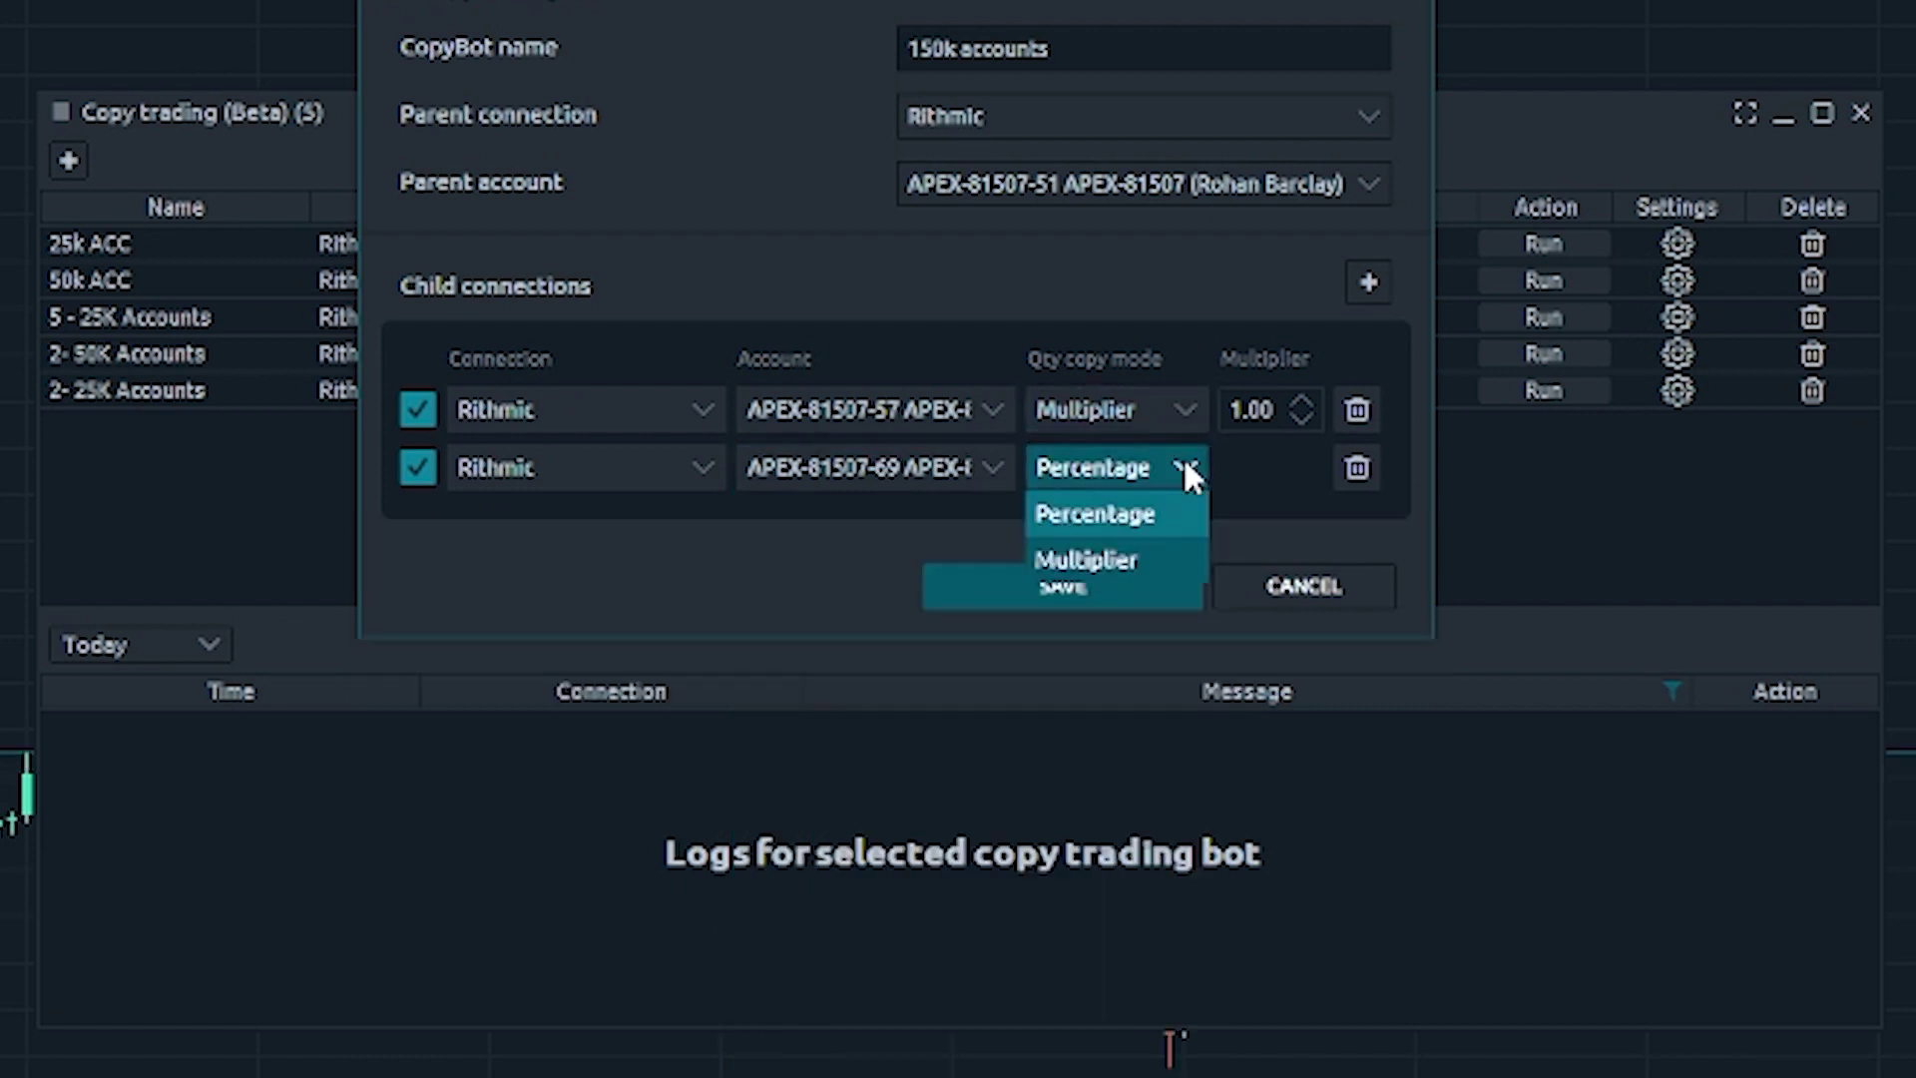
left_click(1093, 558)
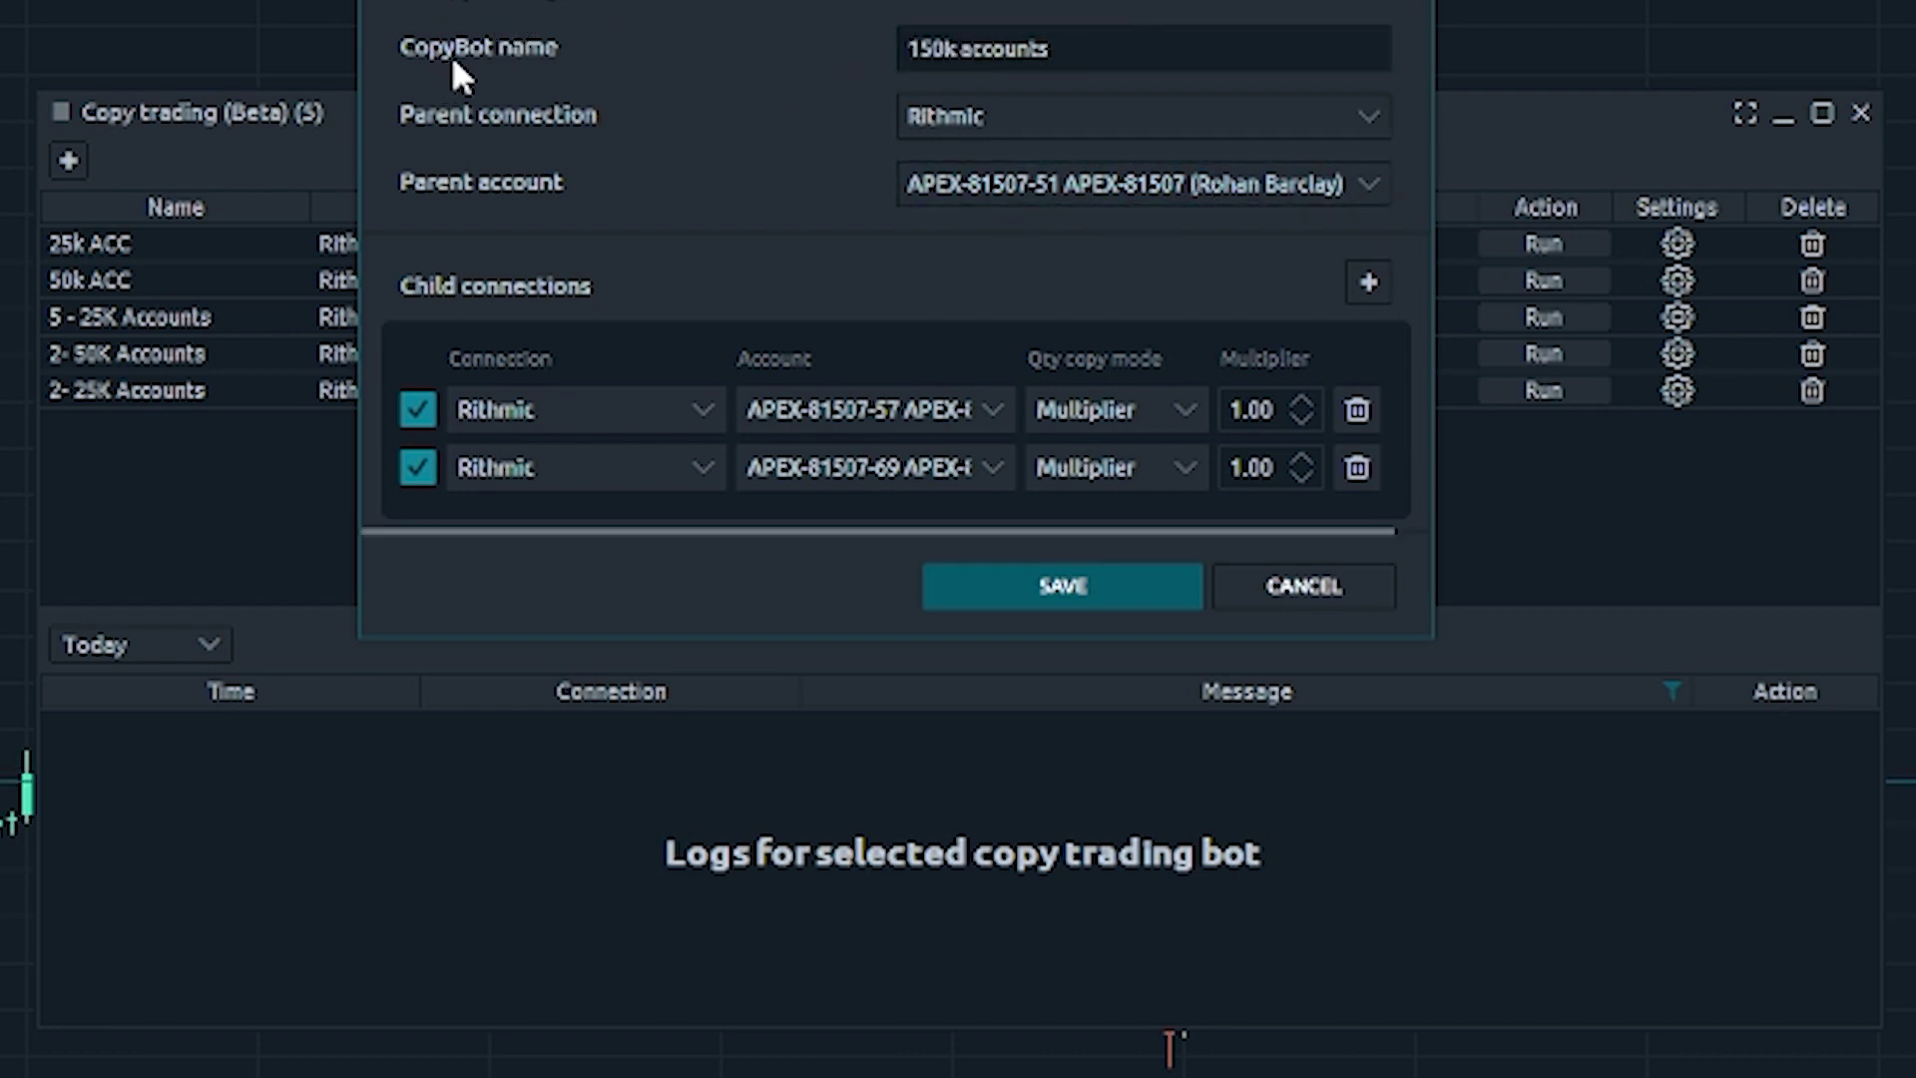
Step: Save '150k accounts', run it, and confirm YES to synchronize positions
left_click(1092, 587)
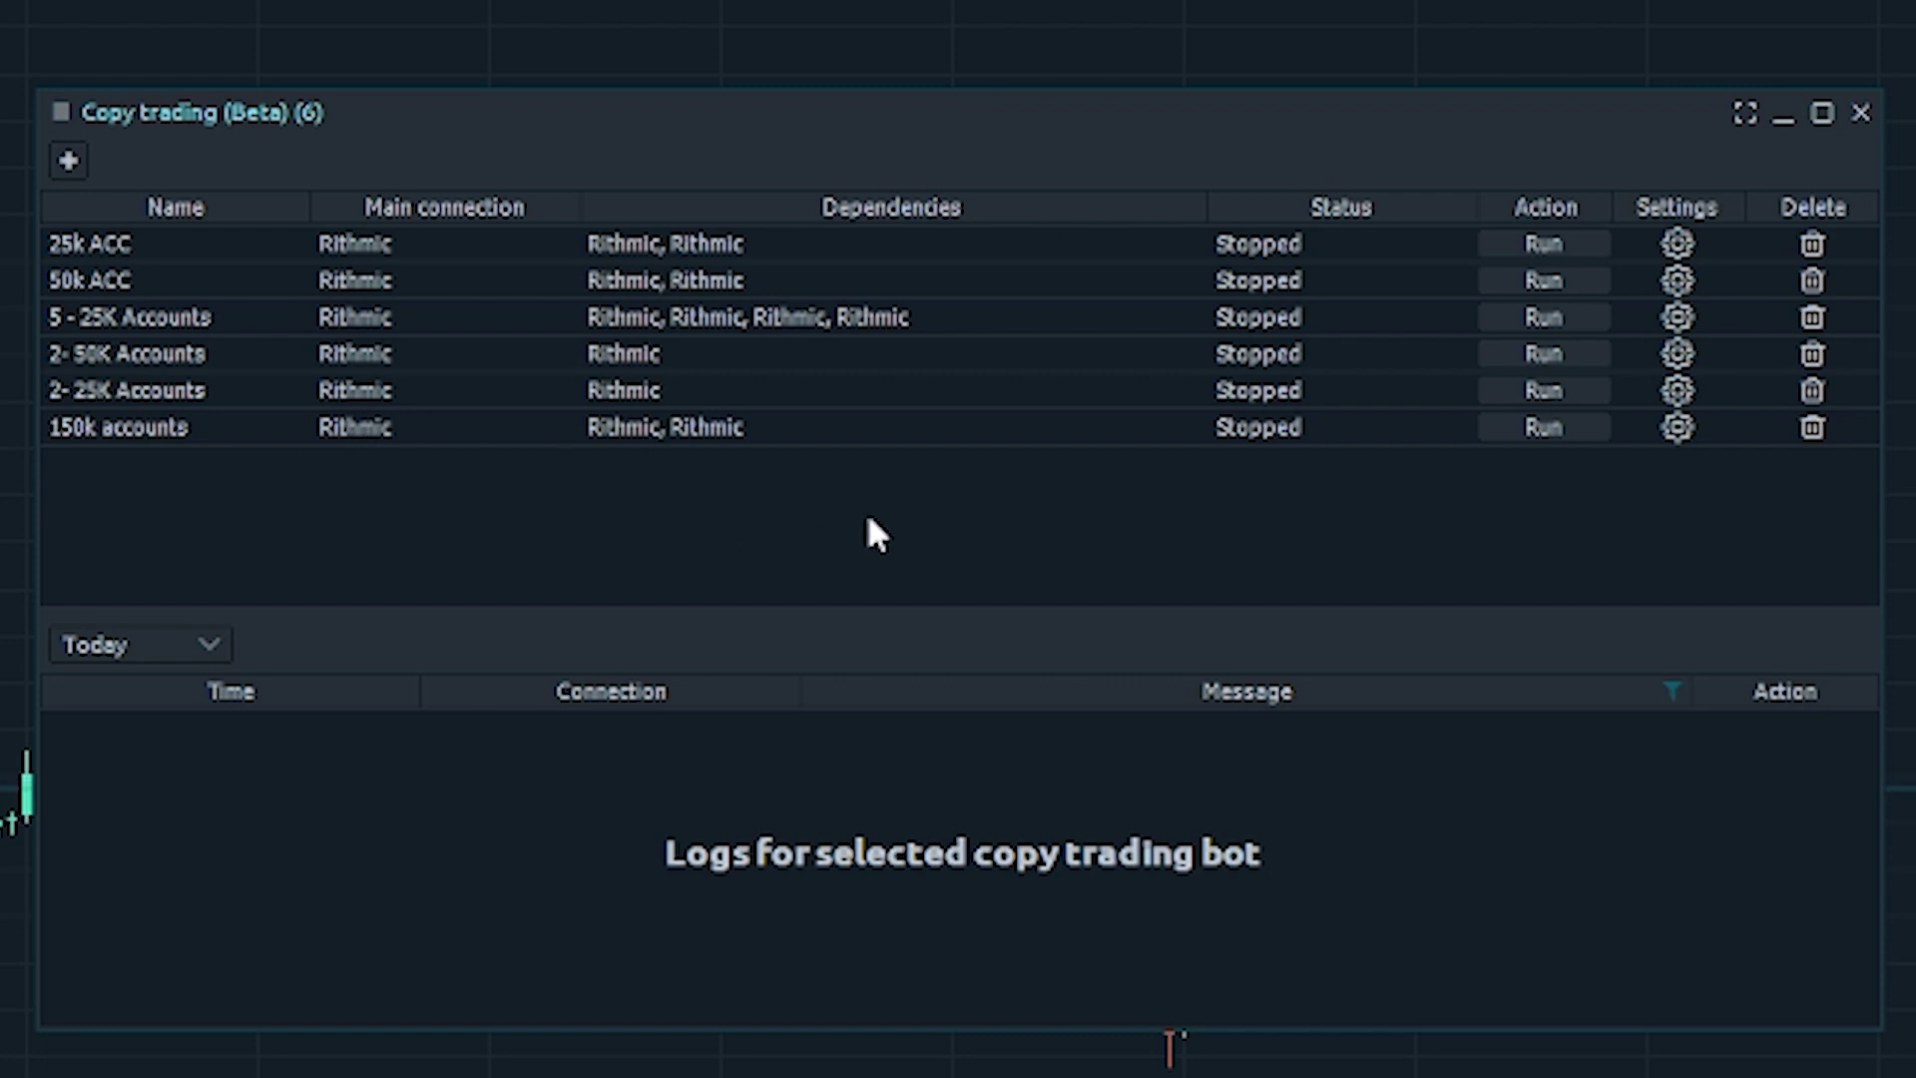
left_click(1541, 429)
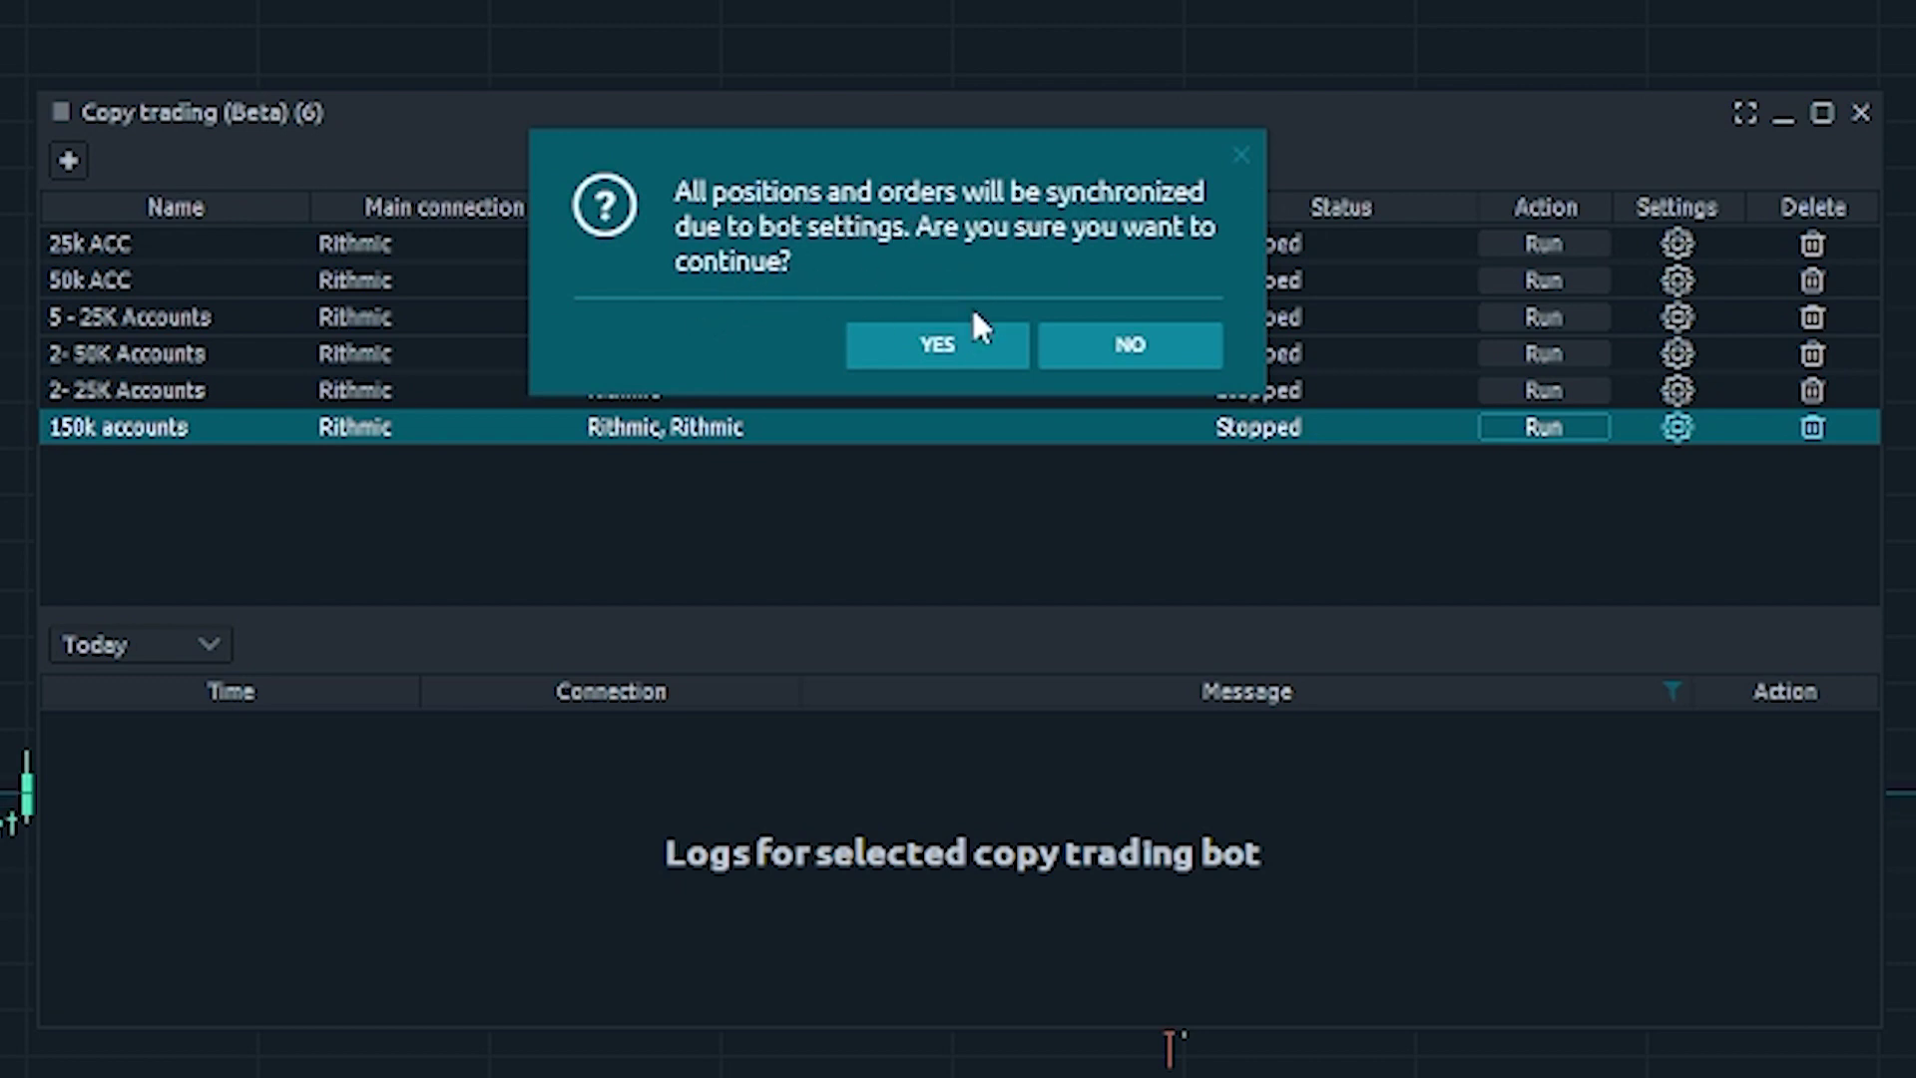
left_click(933, 355)
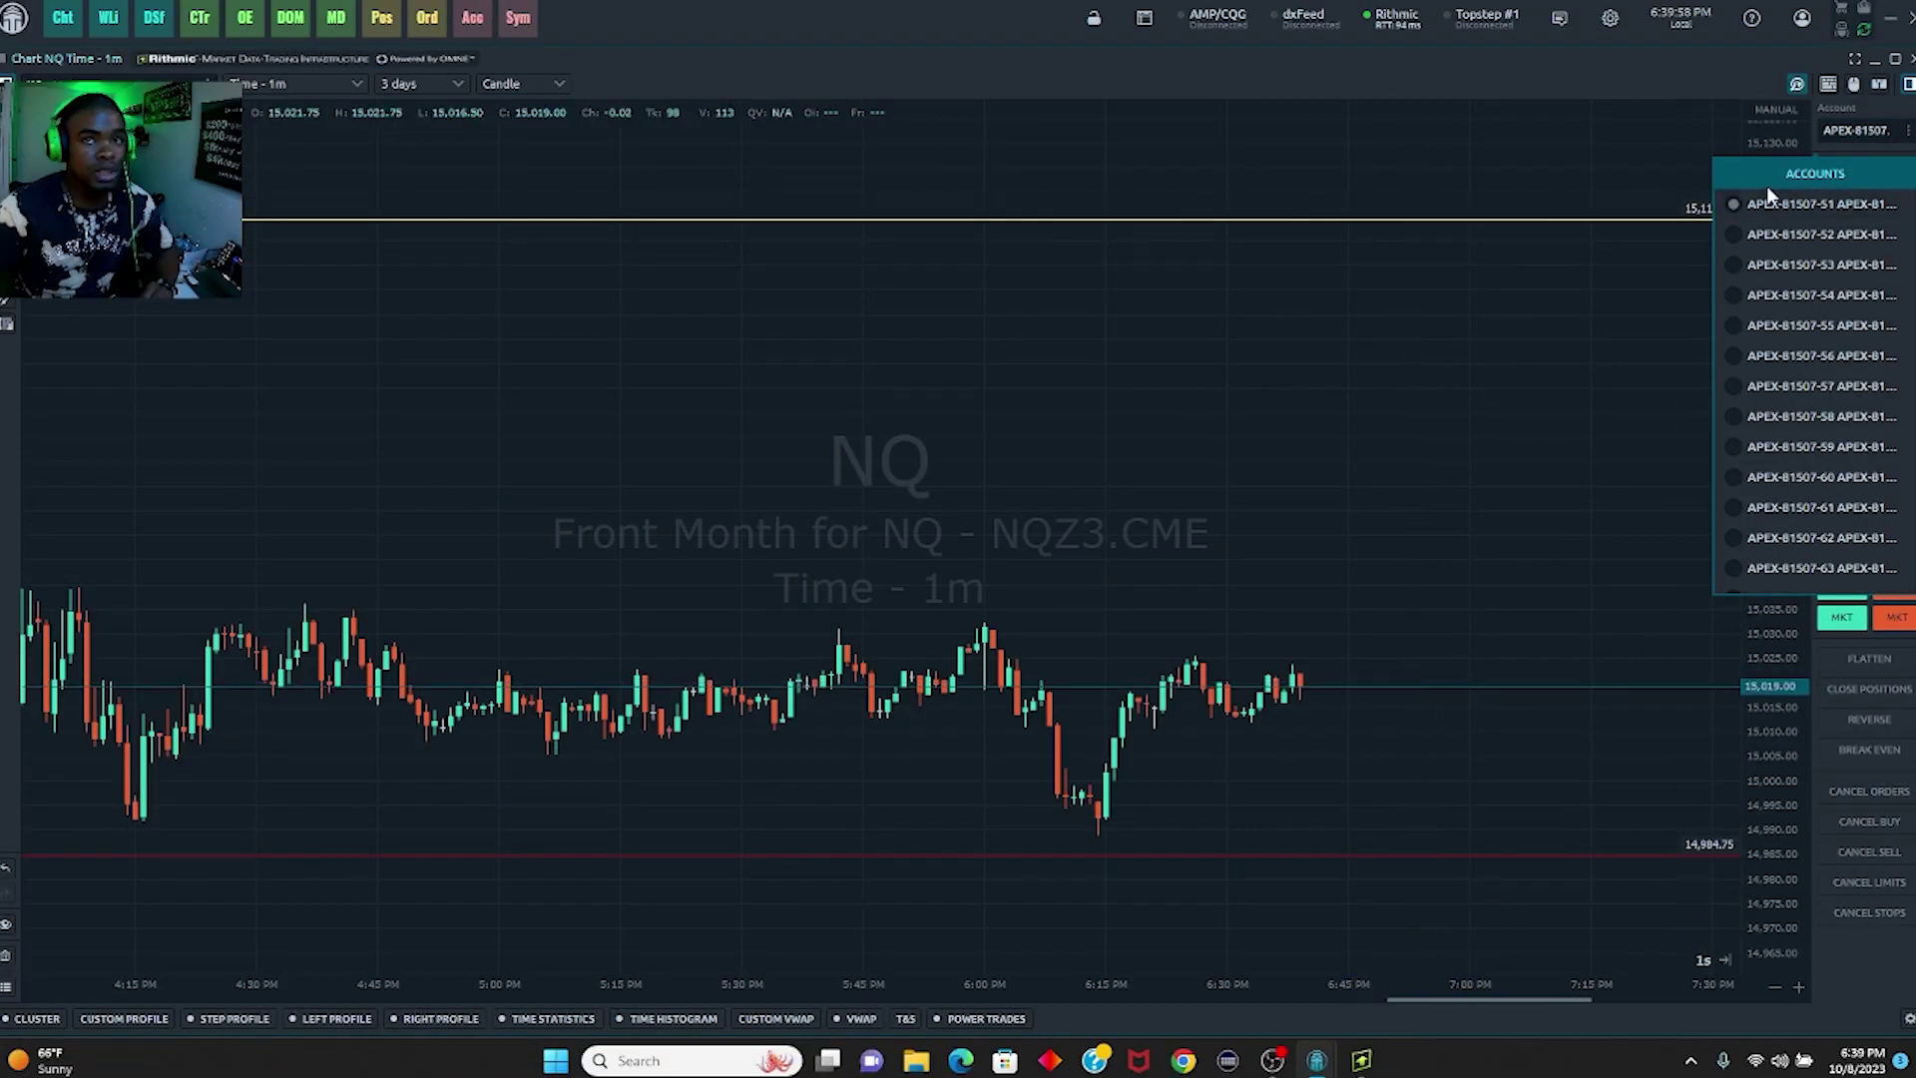
Step: Place a one-contract NQ buy limit order at 15,019.50 and bring back the copy trading list
left_click(1841, 134)
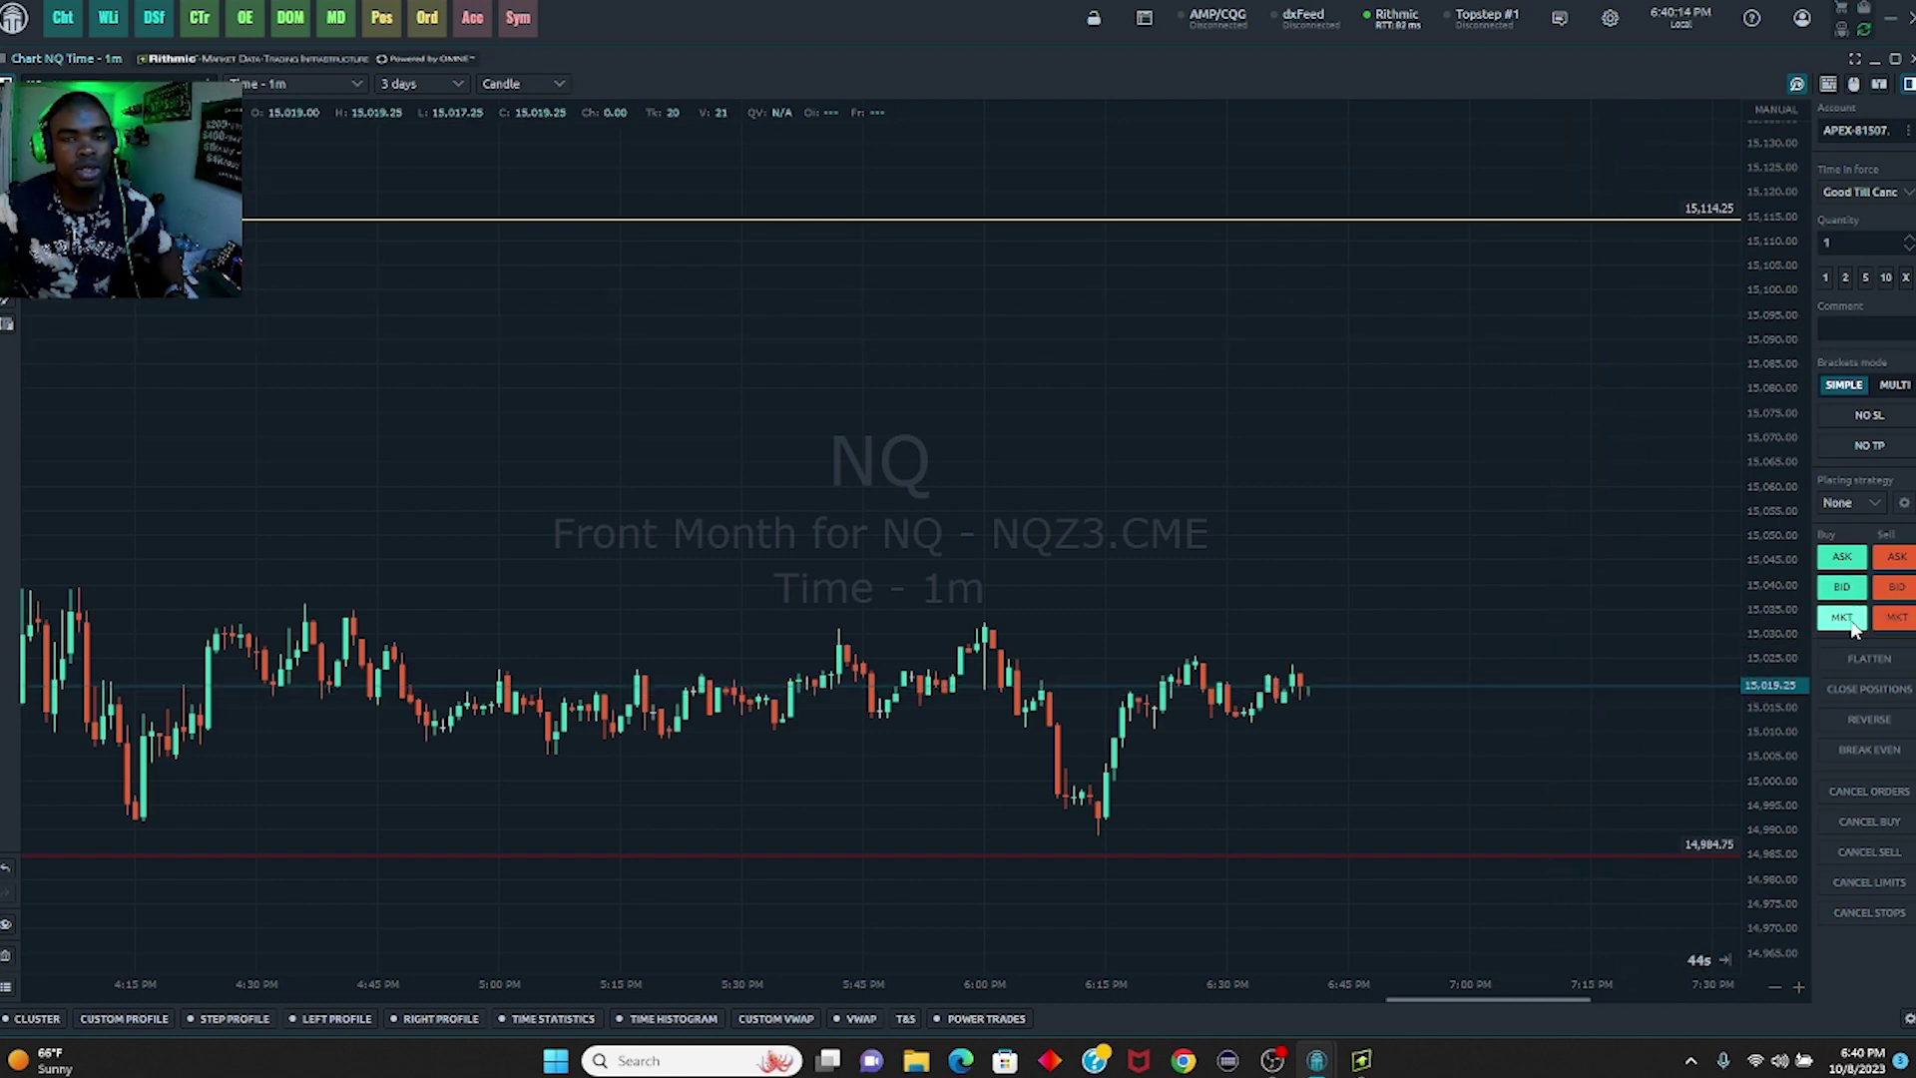
left_click(1856, 591)
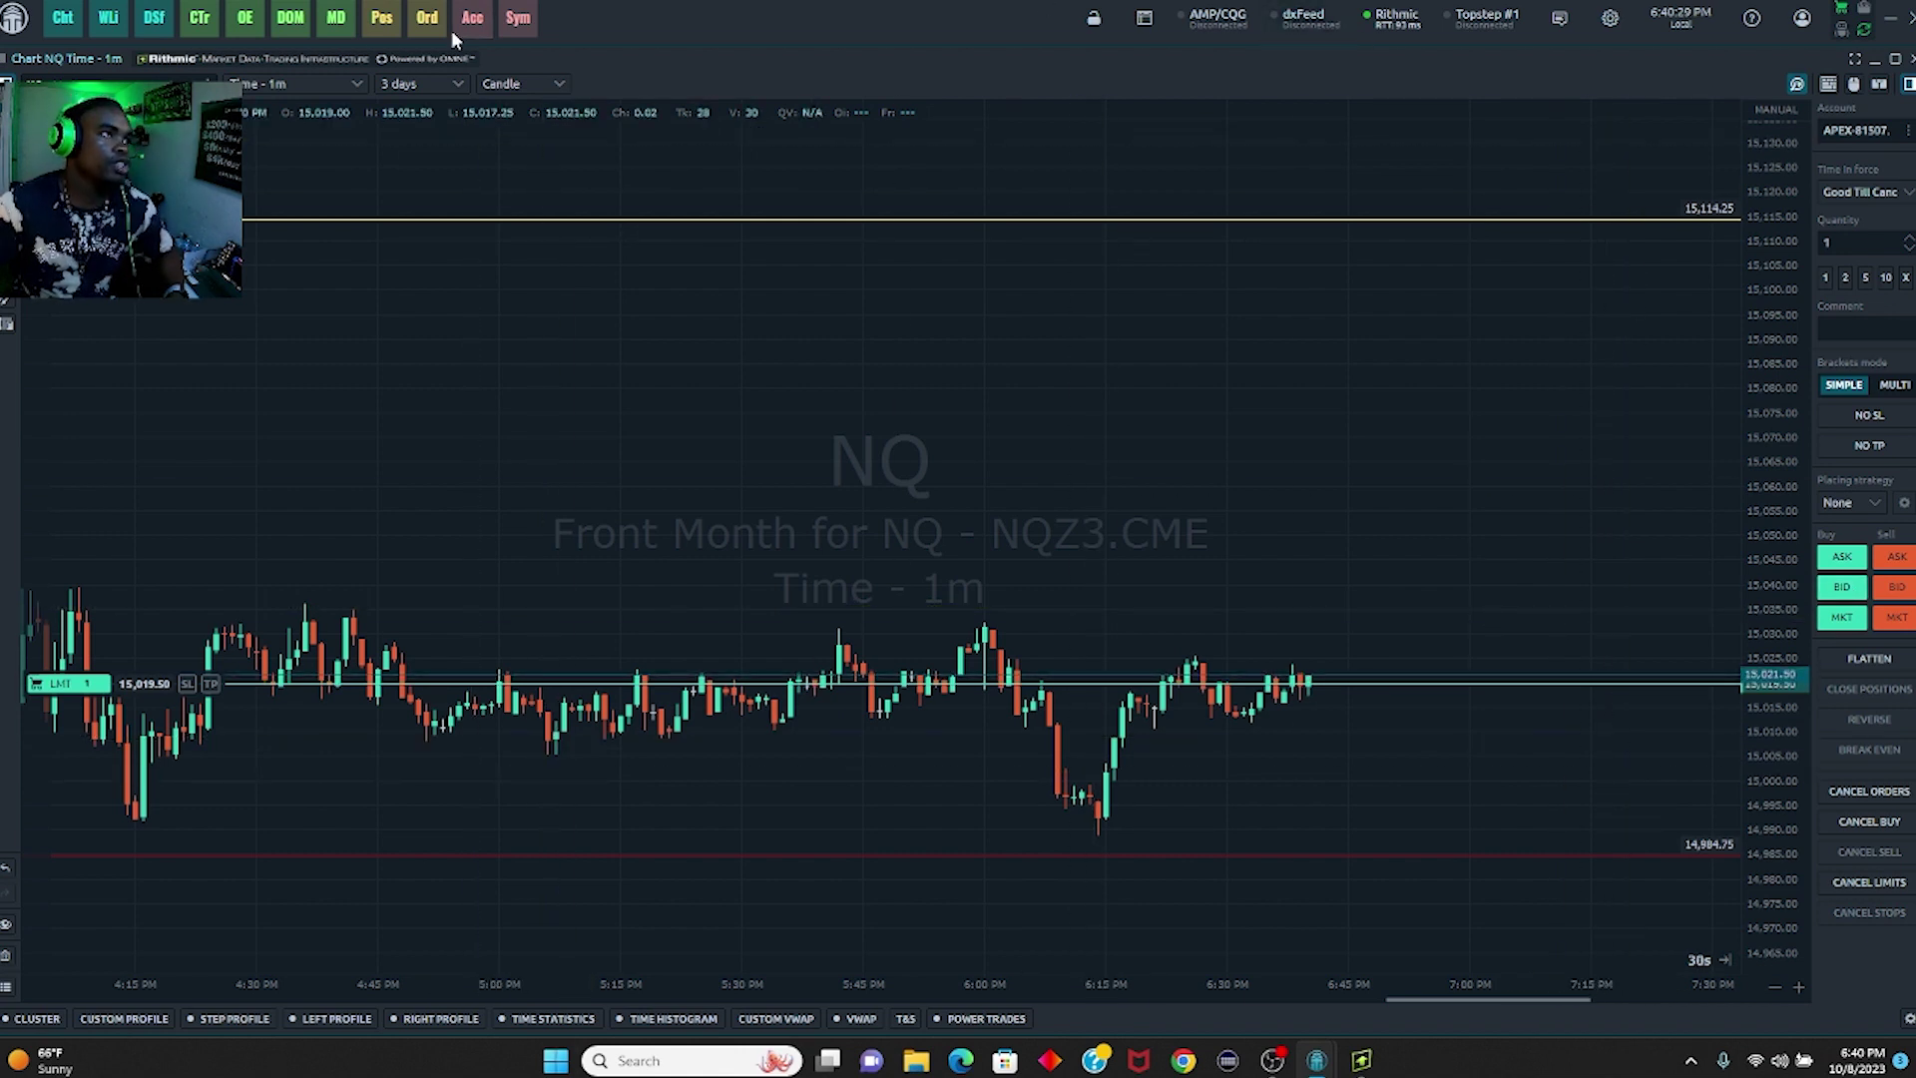
left_click(200, 18)
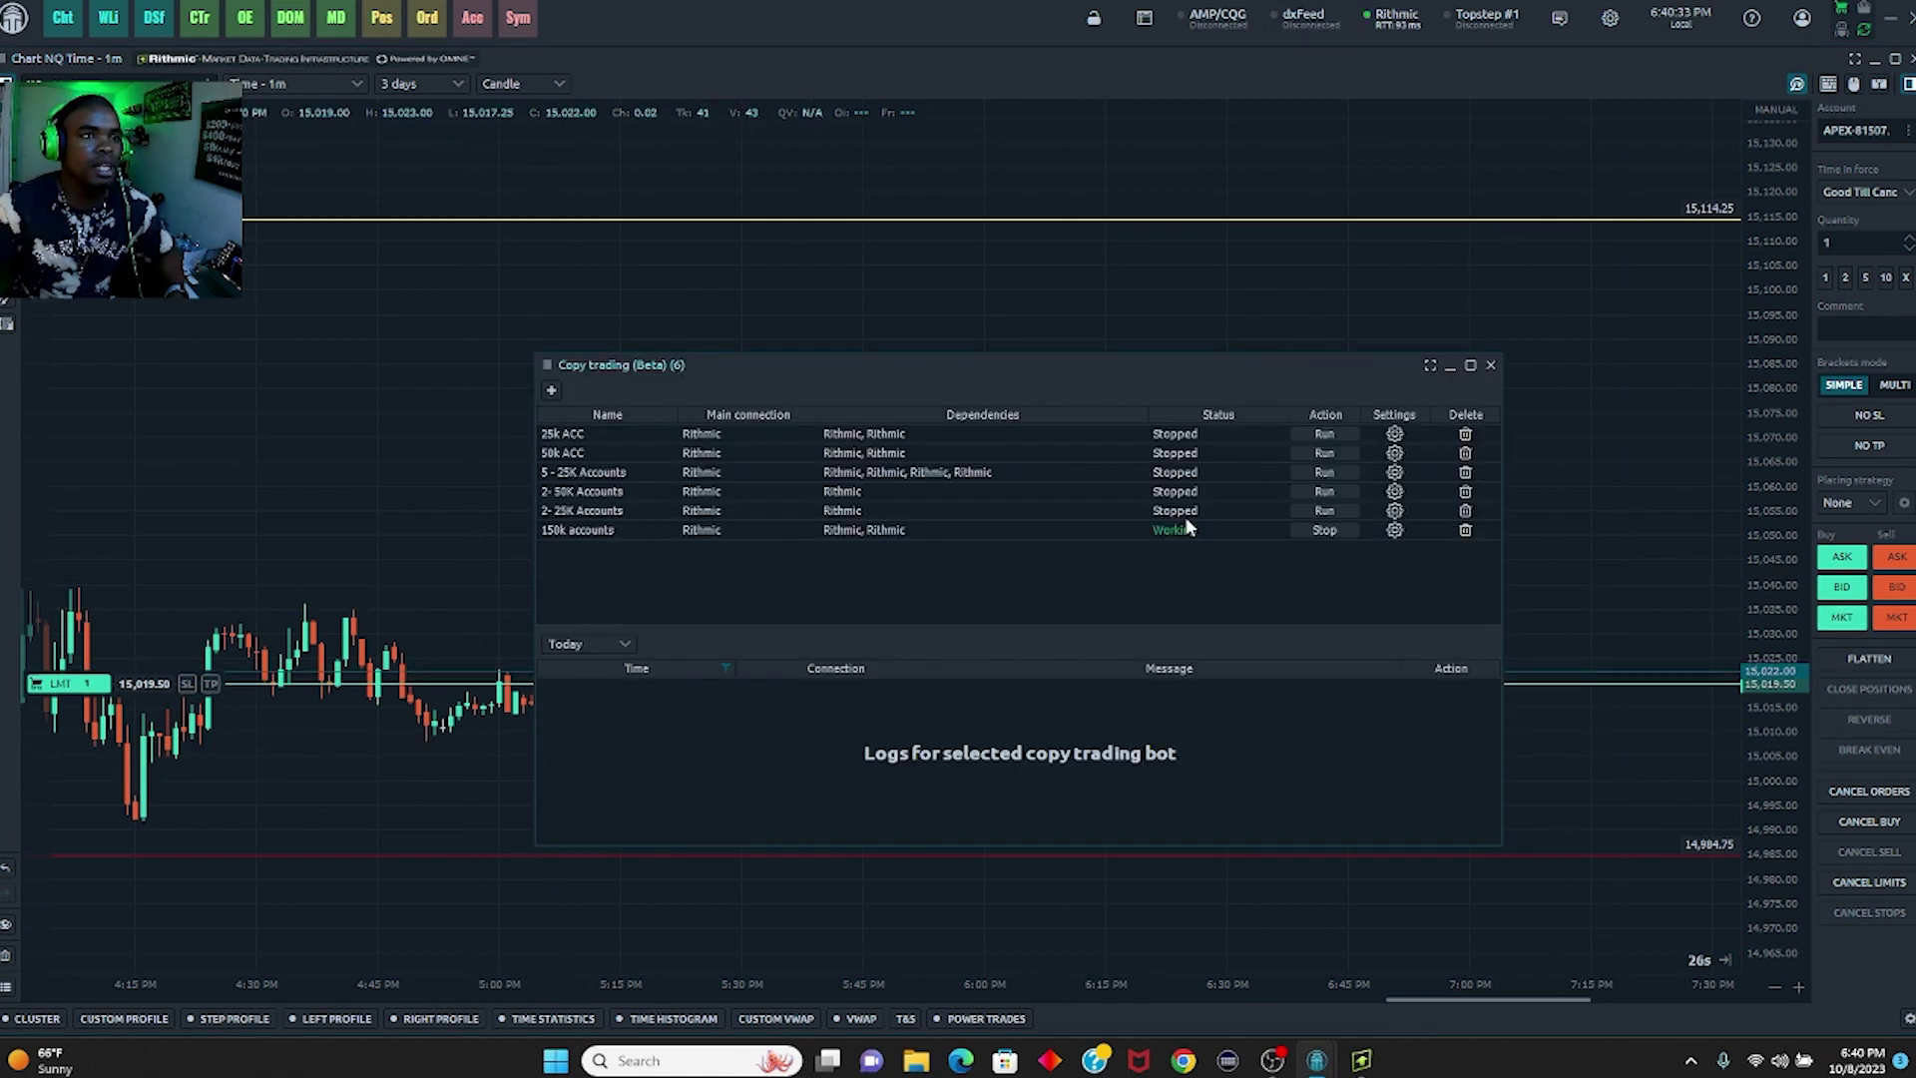
left_click(1490, 366)
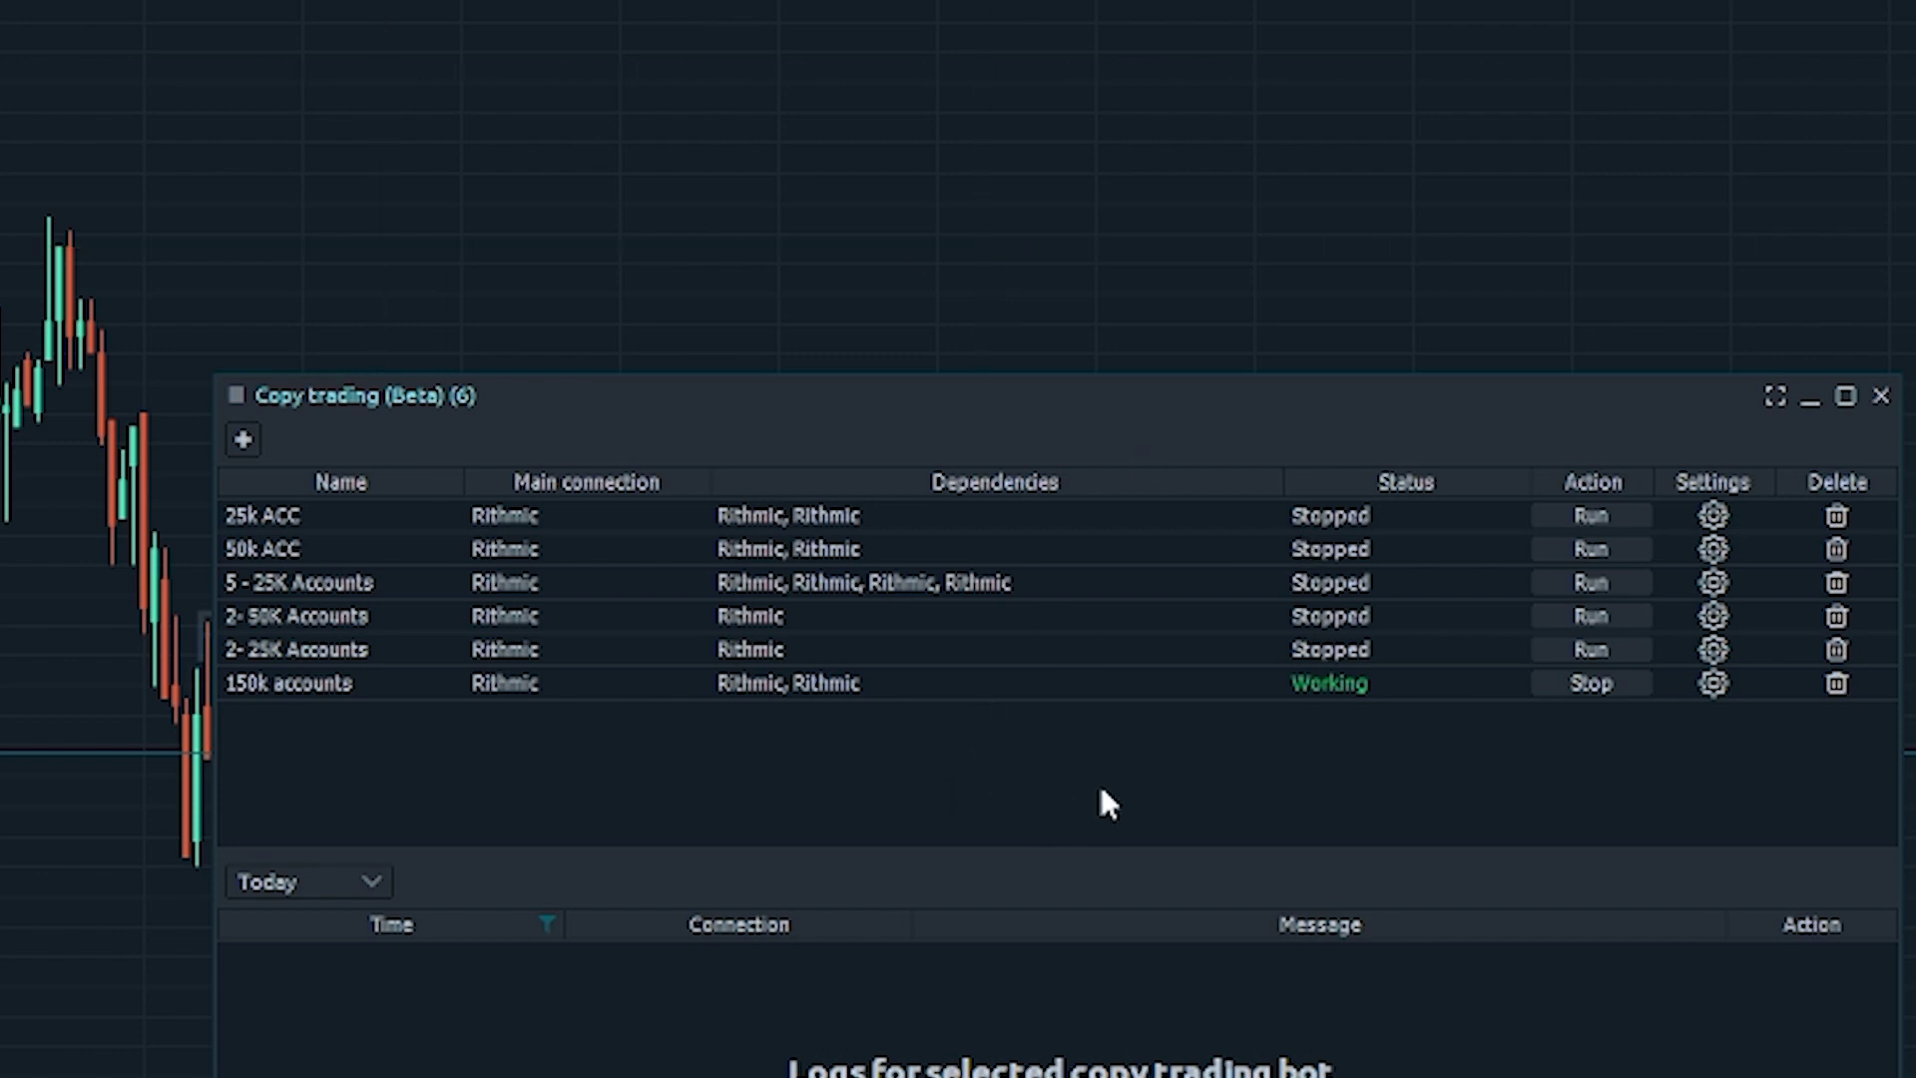
Step: Stop the running '150k accounts' bot so it shows Stopped
left_click(1591, 684)
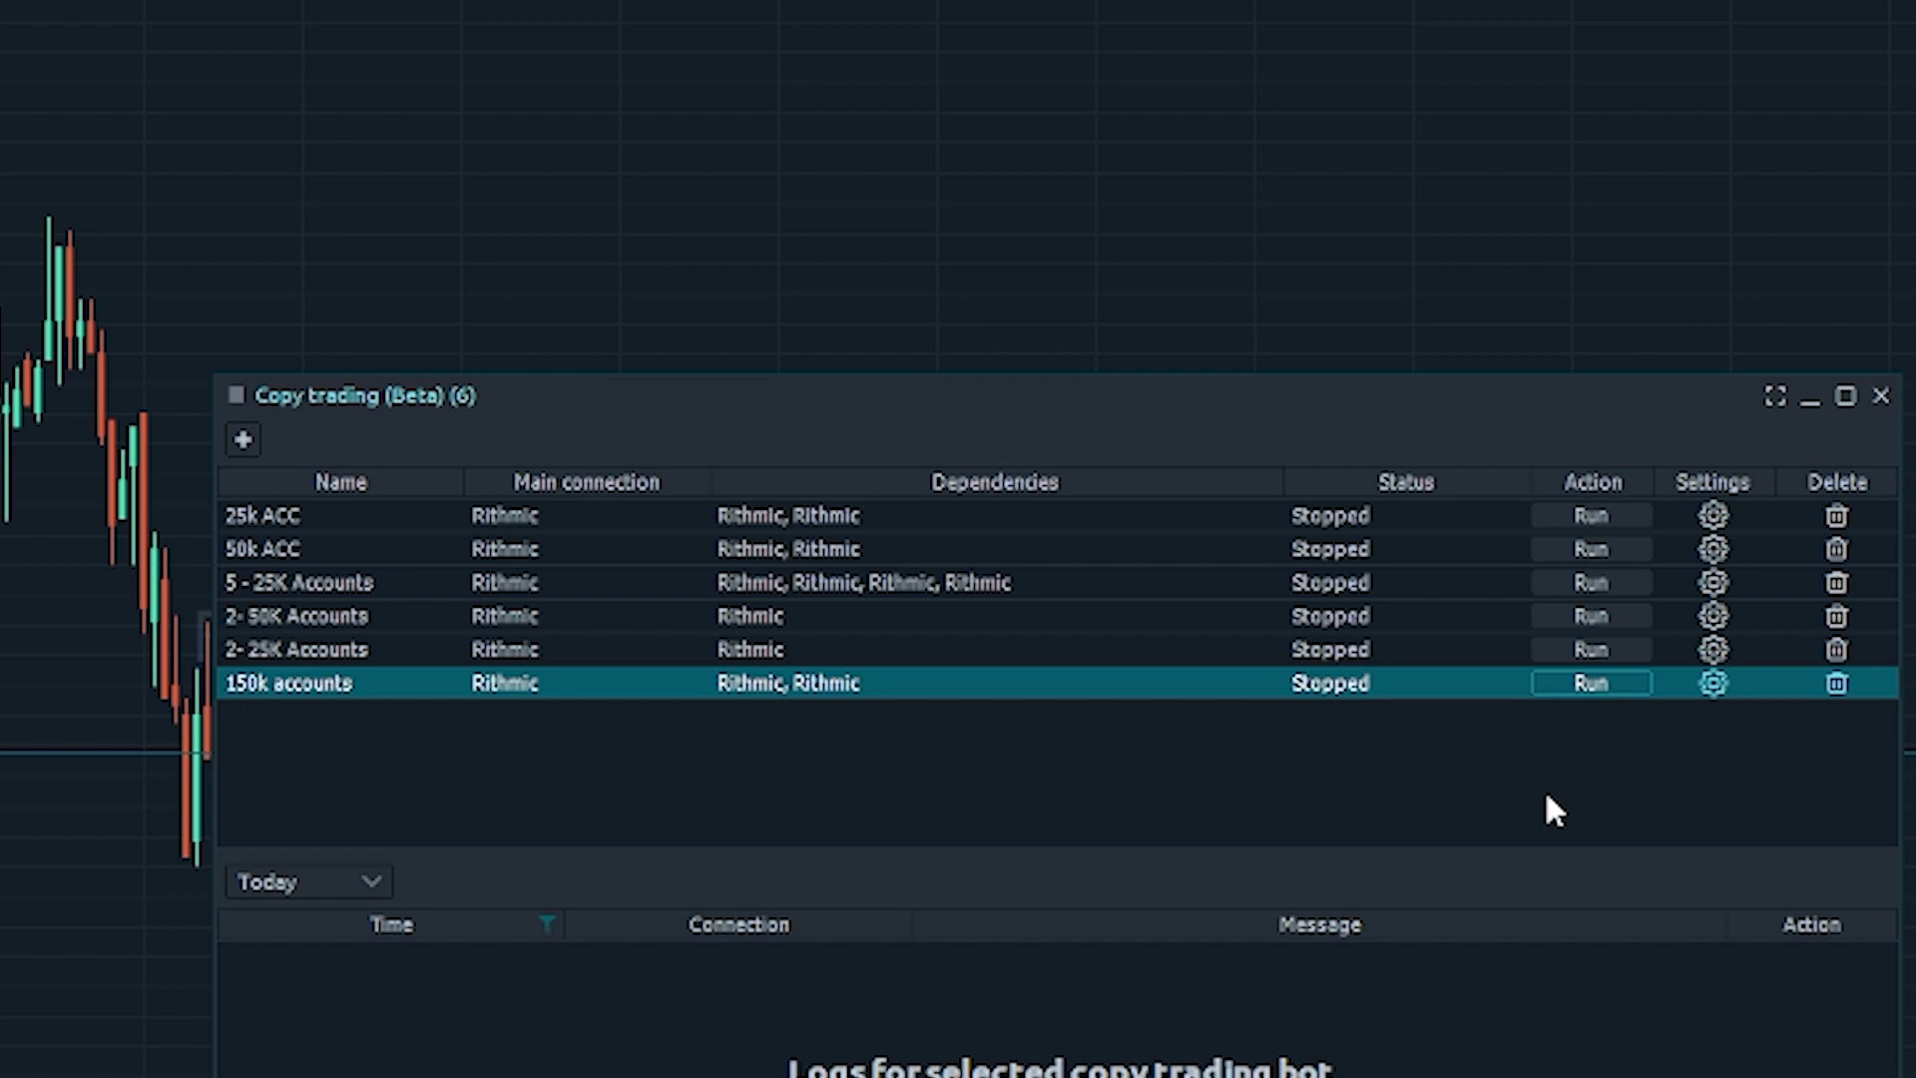